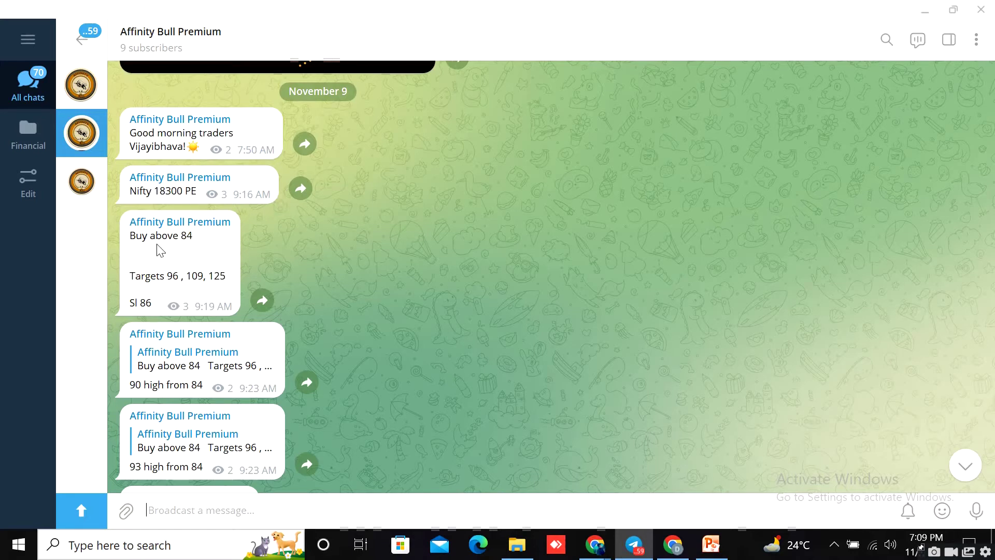
Step: Toggle thumbs-up reactions on the Nifty 18300 PE post, ending with one on 'Buy above 84'
double_click(194, 255)
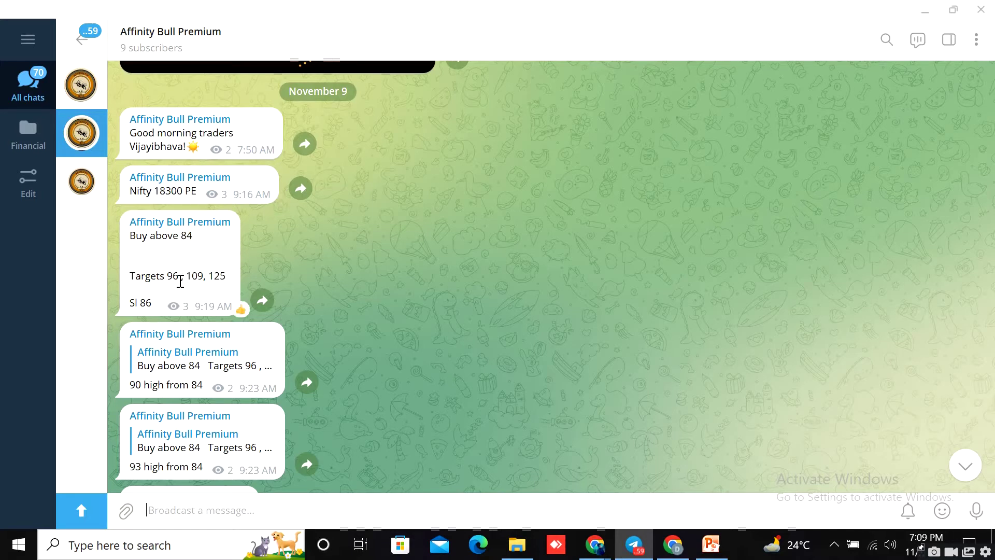
double_click(201, 202)
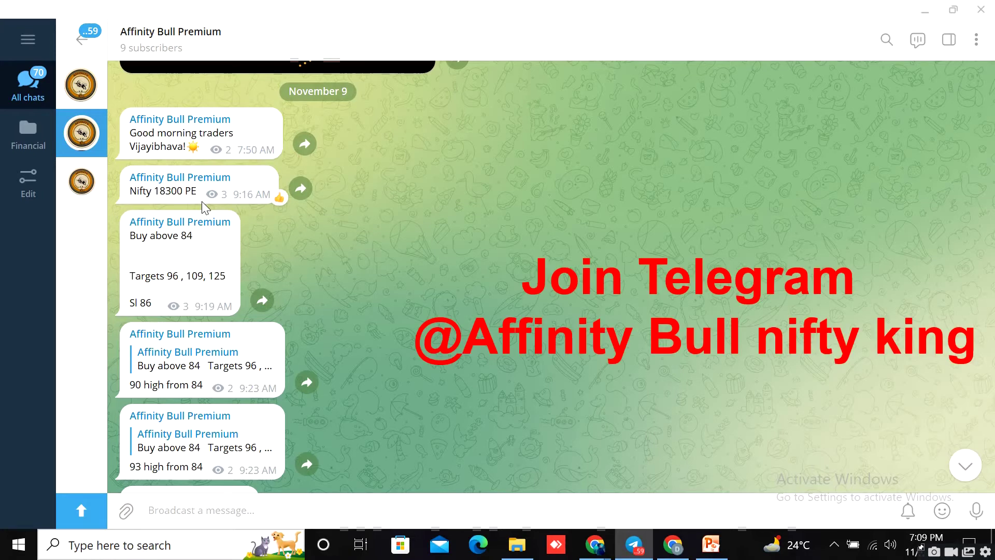
double_click(202, 202)
double_click(182, 223)
double_click(171, 205)
double_click(177, 288)
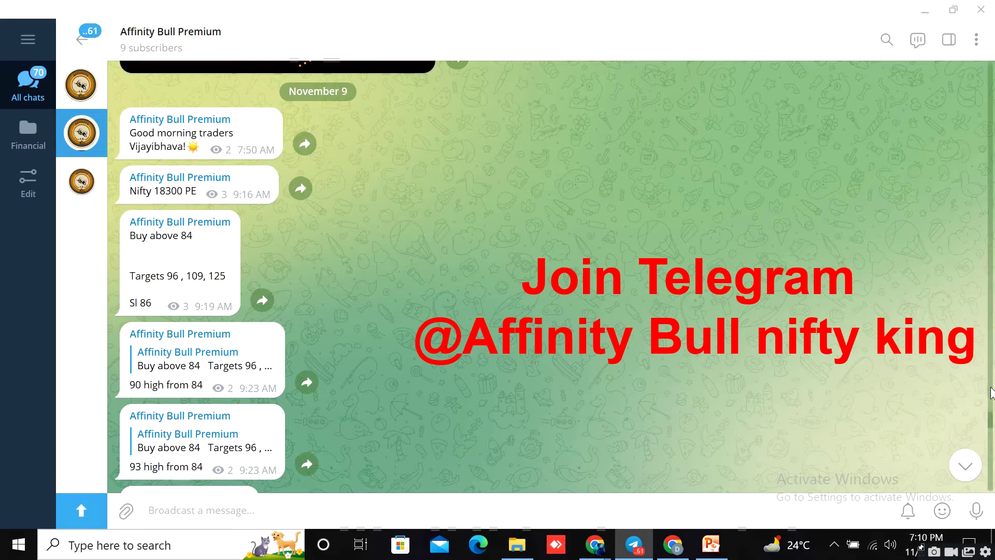
Step: Scroll to the follow-up posts and give the IND hotel sell-below-342 message a thumbs-up
drag(991, 420, 991, 454)
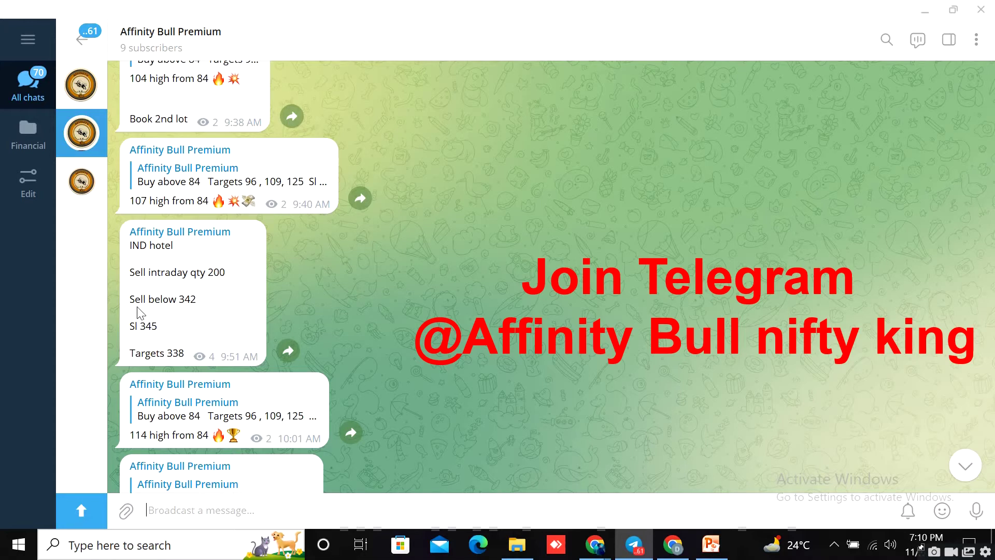
double_click(196, 305)
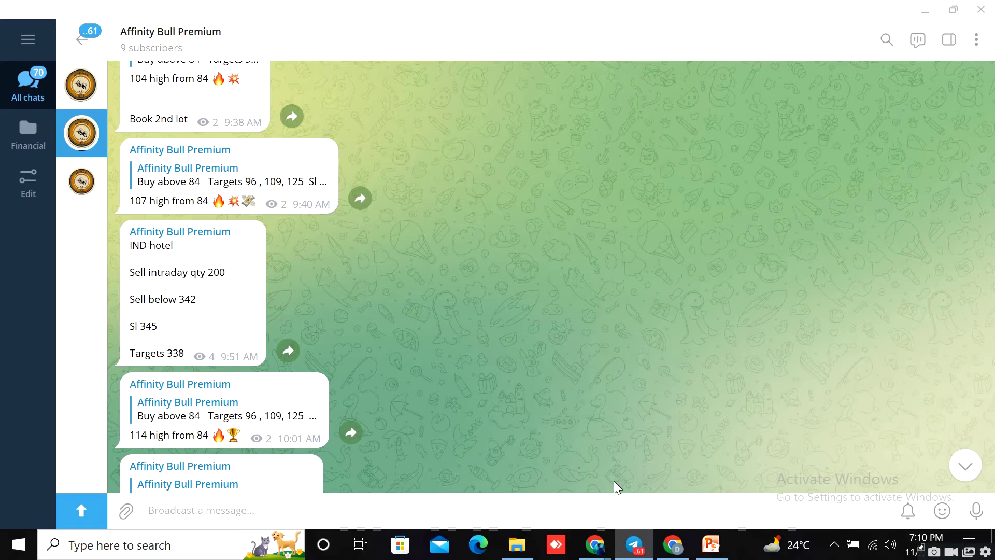
mouse_move(595, 546)
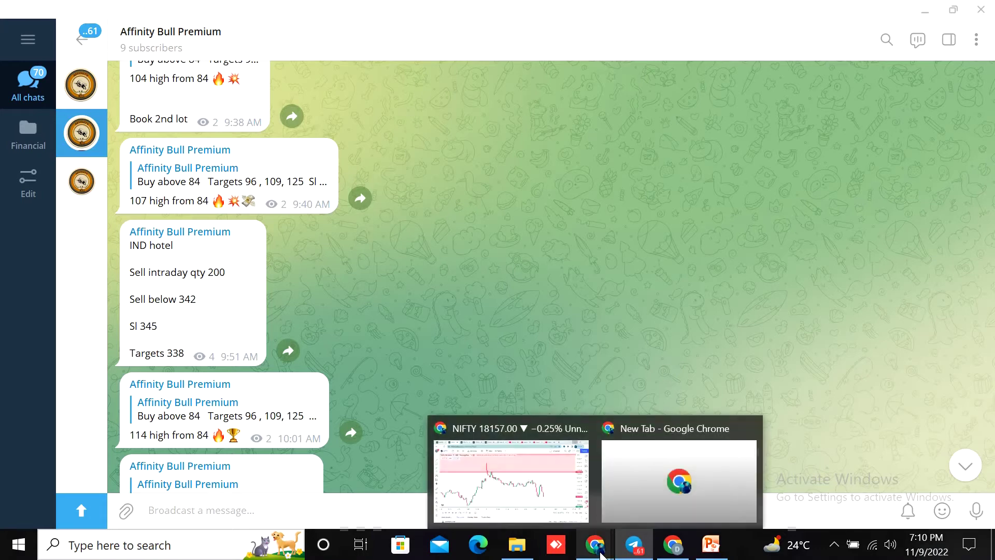
Step: Bring up the NIFTY 50 chart and pan and rescale it to fit the 18250.90–18340.65 zone
click(524, 475)
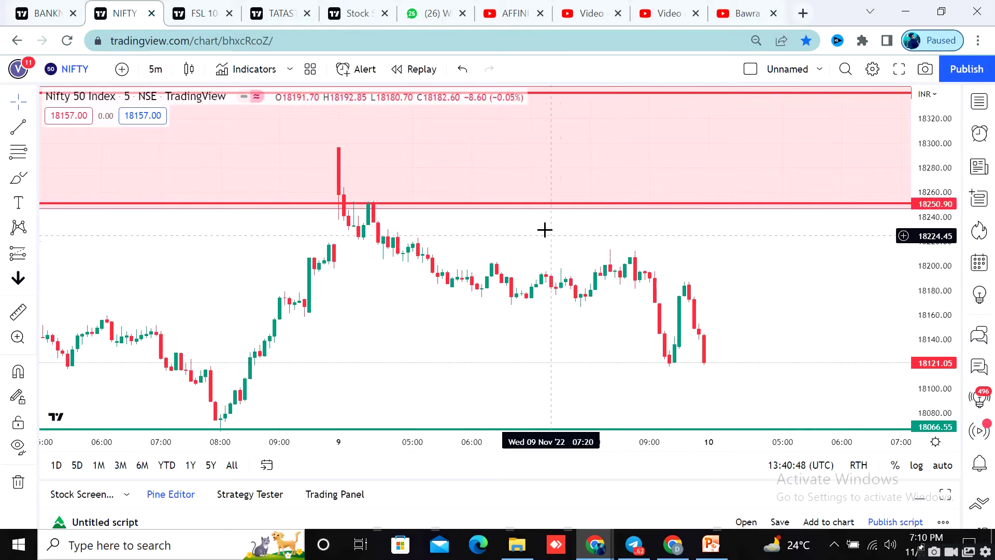
drag(571, 247, 645, 291)
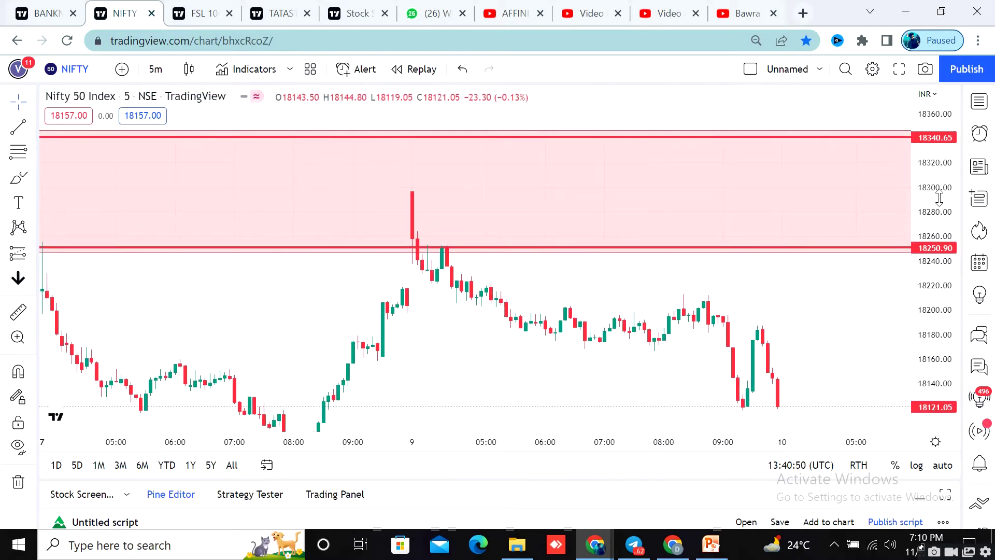
drag(939, 196, 940, 249)
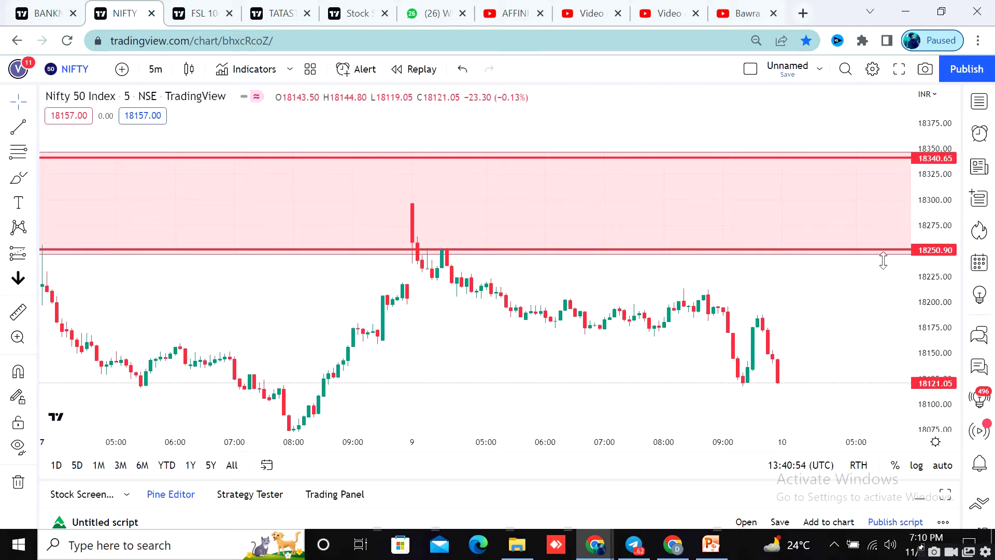
drag(440, 337, 504, 328)
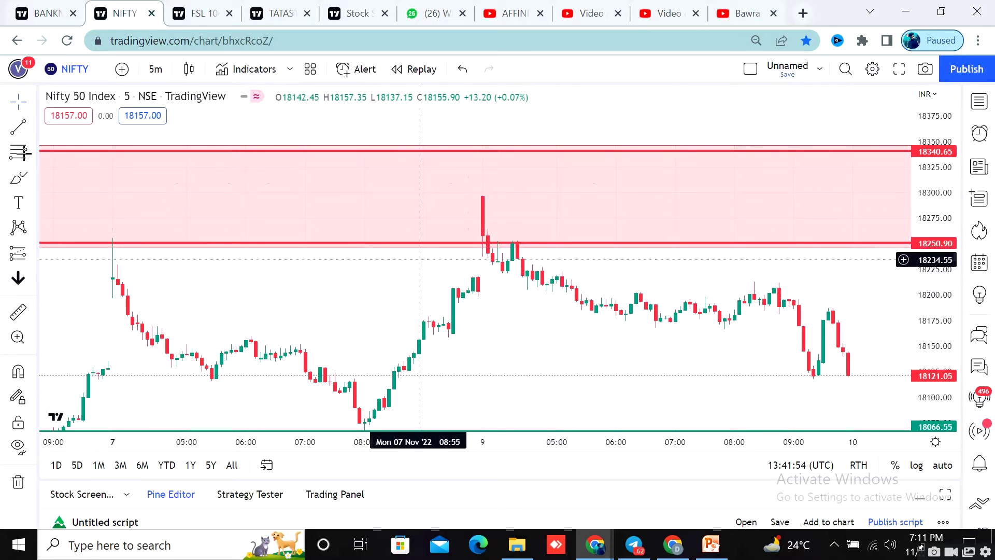
Step: Draw a horizontal line at 18219.50 on the NIFTY 50 chart and colour it green
click(34, 127)
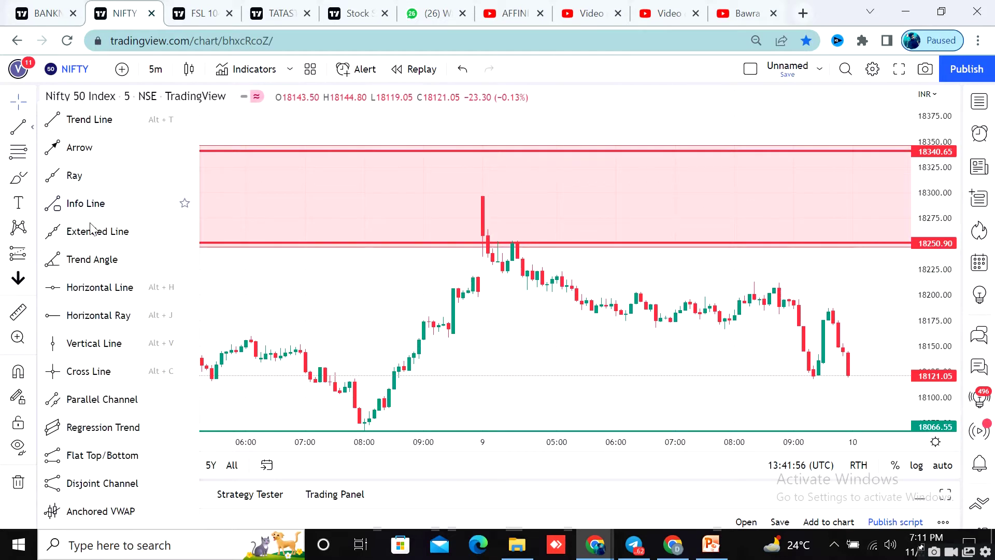
click(80, 289)
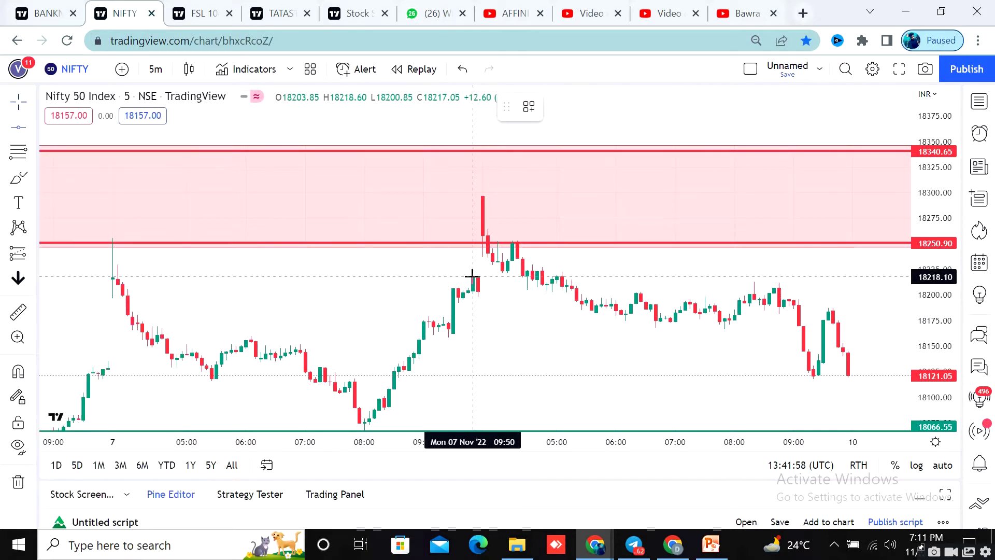
click(472, 275)
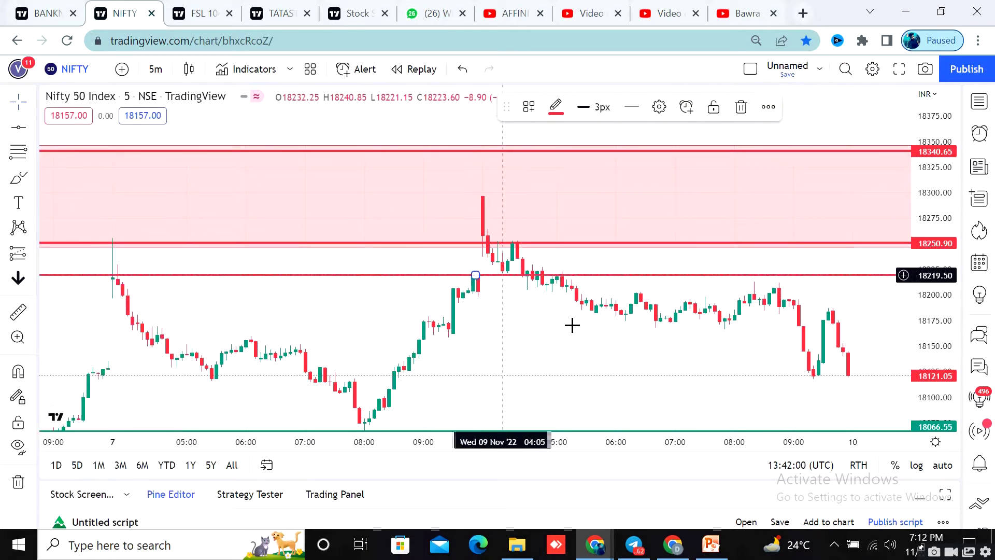
click(500, 276)
click(556, 107)
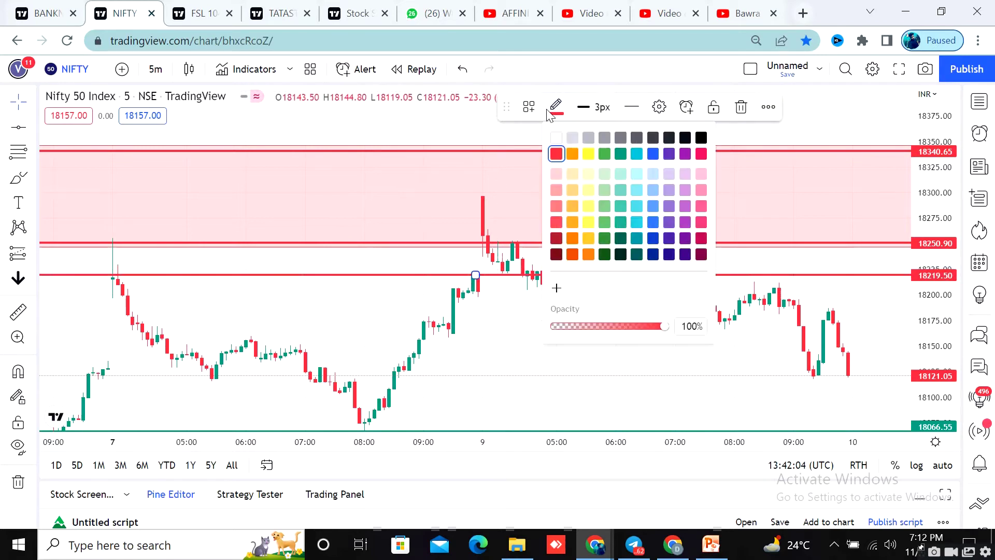
click(622, 155)
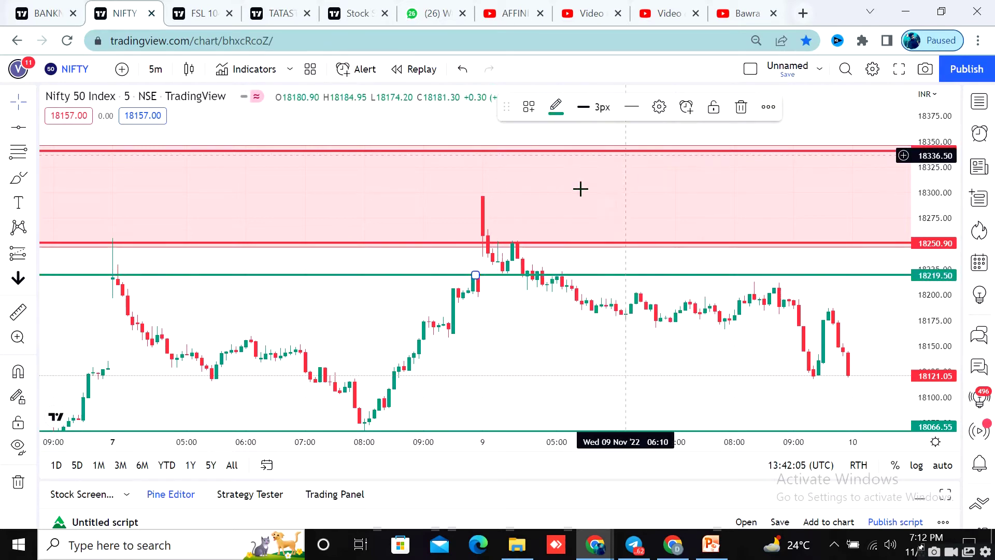
click(511, 327)
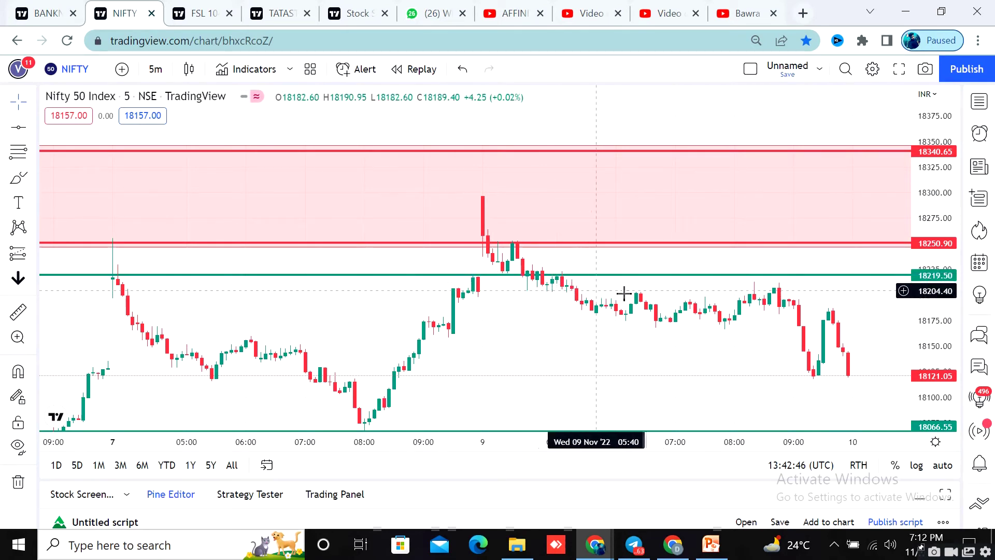
Step: Pan to later candles and place another green horizontal line at 18201.70
drag(694, 352, 596, 337)
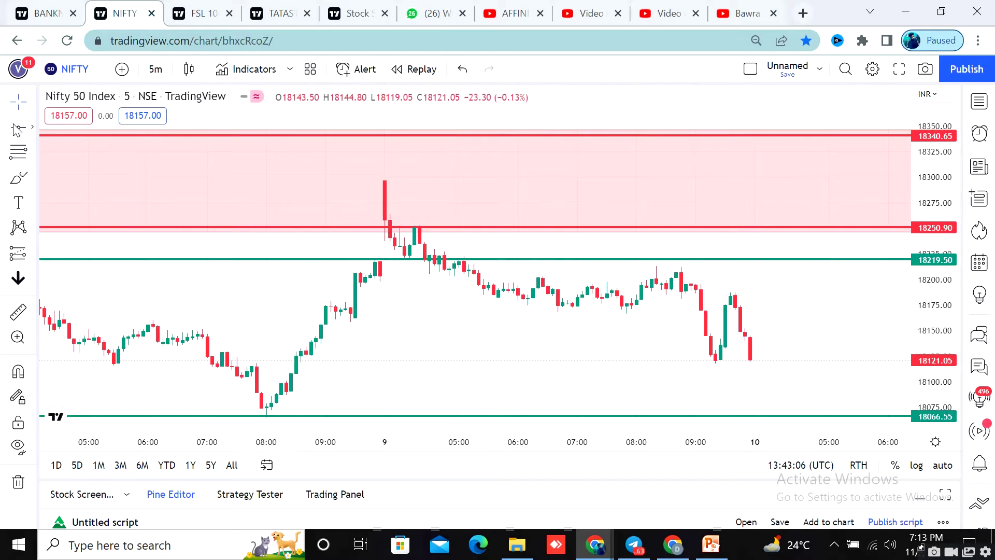
click(558, 279)
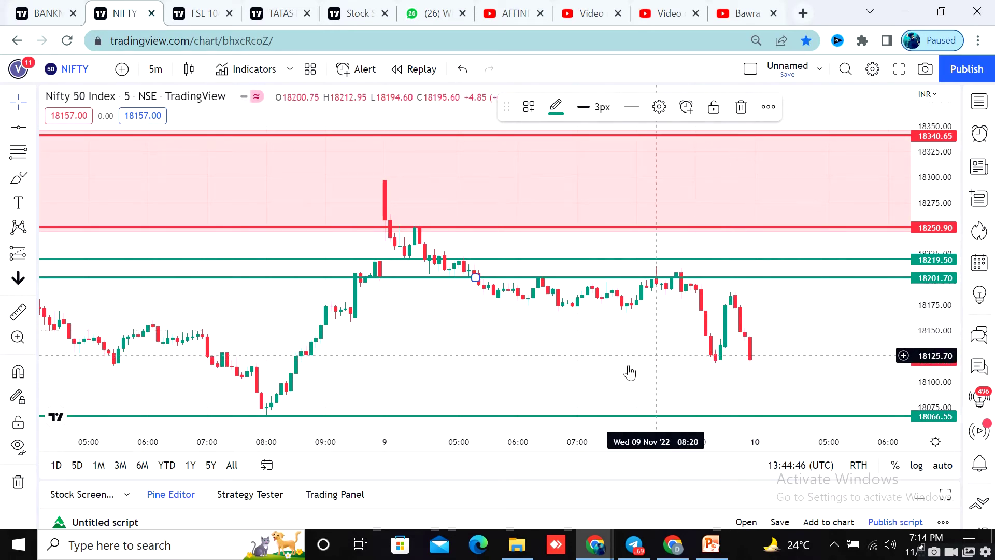
Step: Delete both green horizontal lines, at 18201.70 and 18219.50, from the NIFTY 50 chart
click(615, 350)
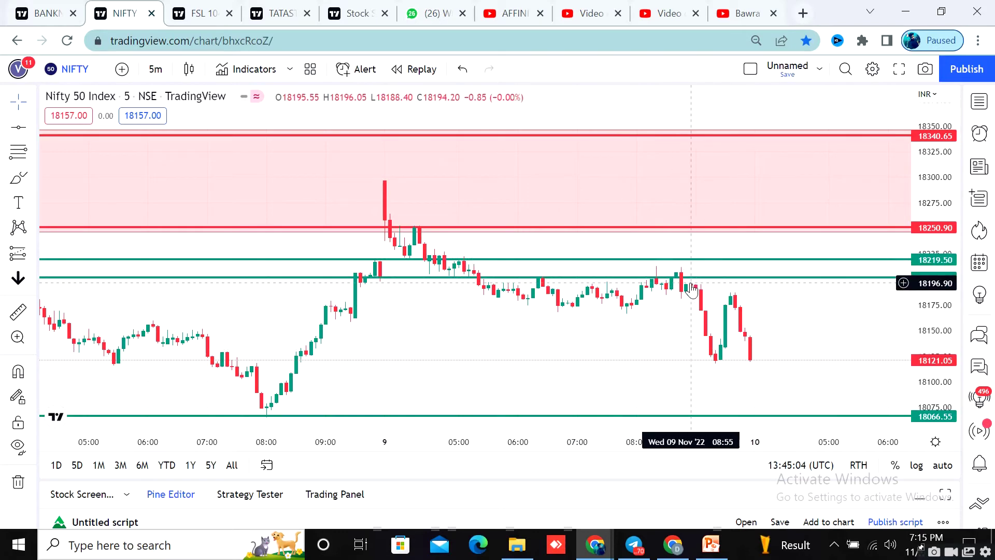
drag(464, 340, 537, 330)
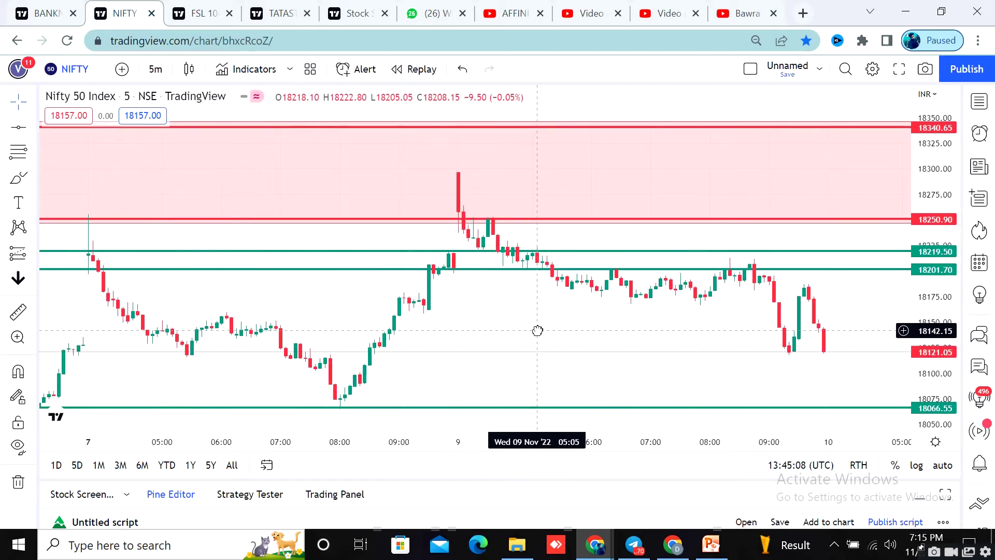
click(647, 269)
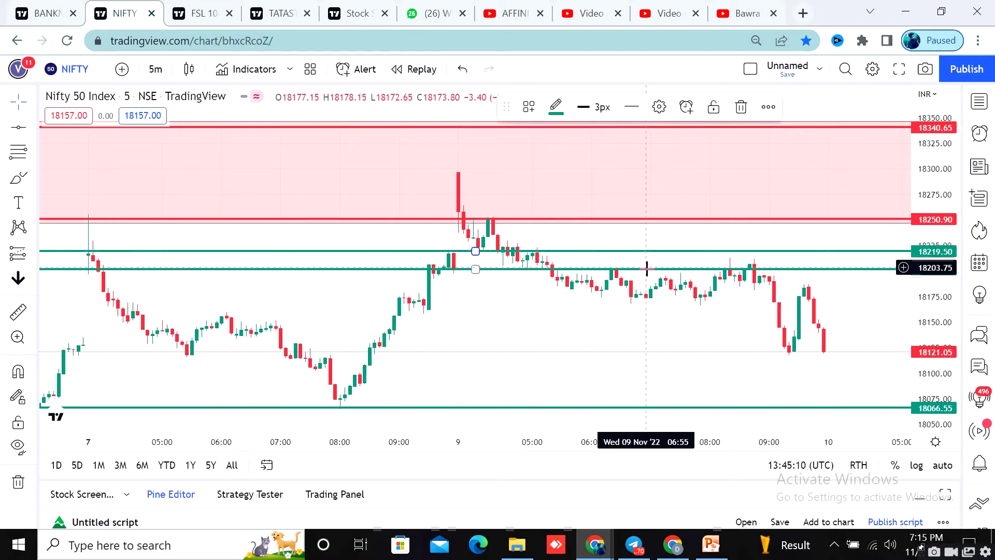
click(742, 114)
click(582, 252)
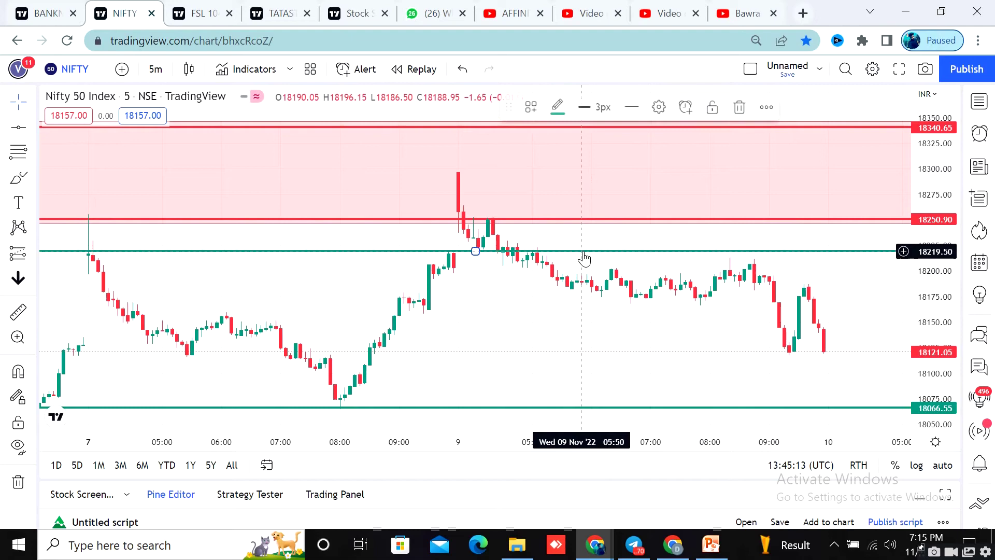
click(742, 107)
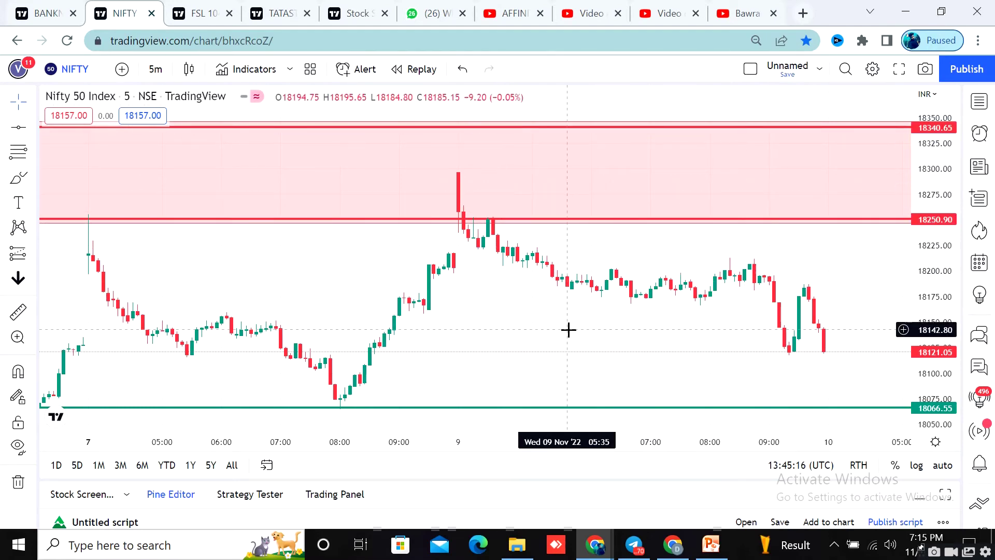
drag(568, 329, 434, 305)
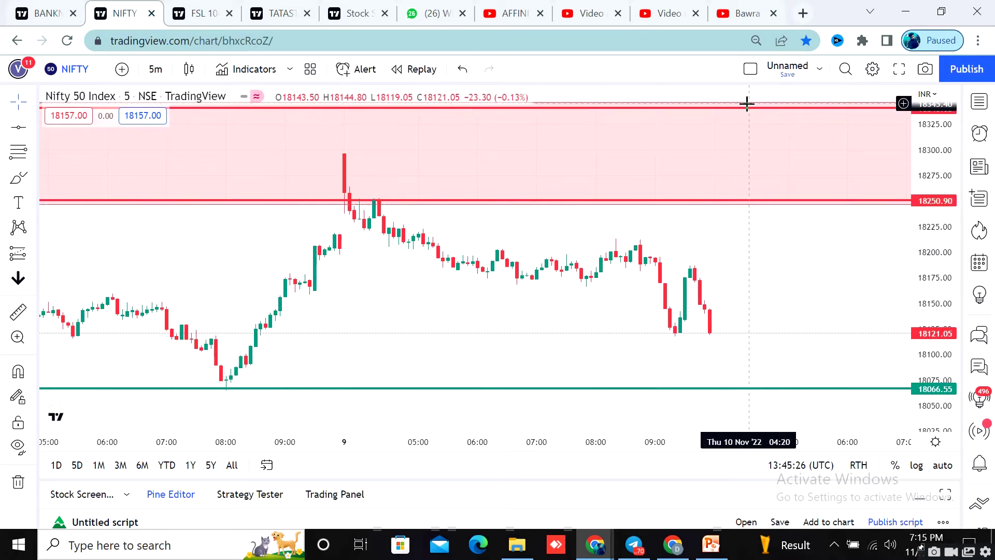
drag(683, 263, 674, 259)
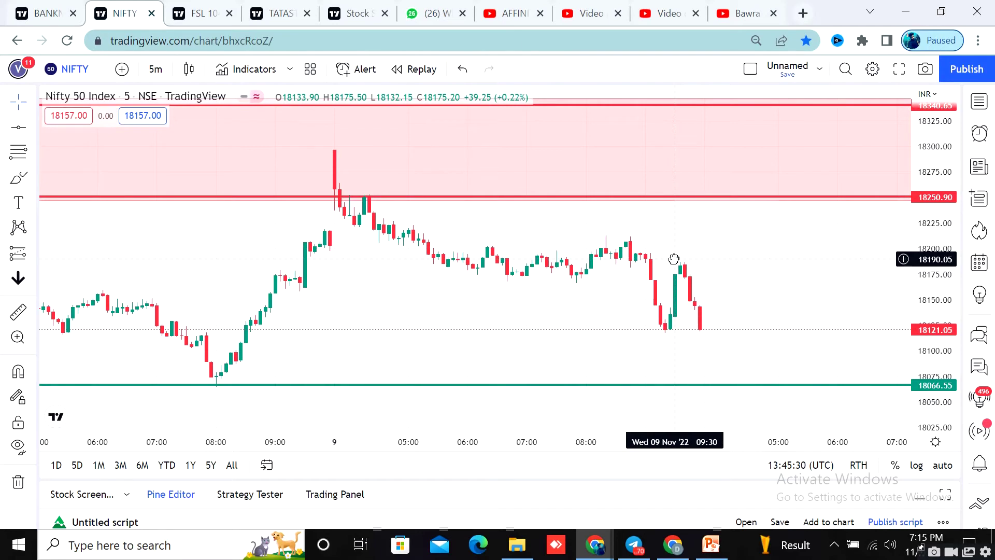
Step: Draw a red horizontal line at 18194.15 and drag it down to 18190.75
click(19, 129)
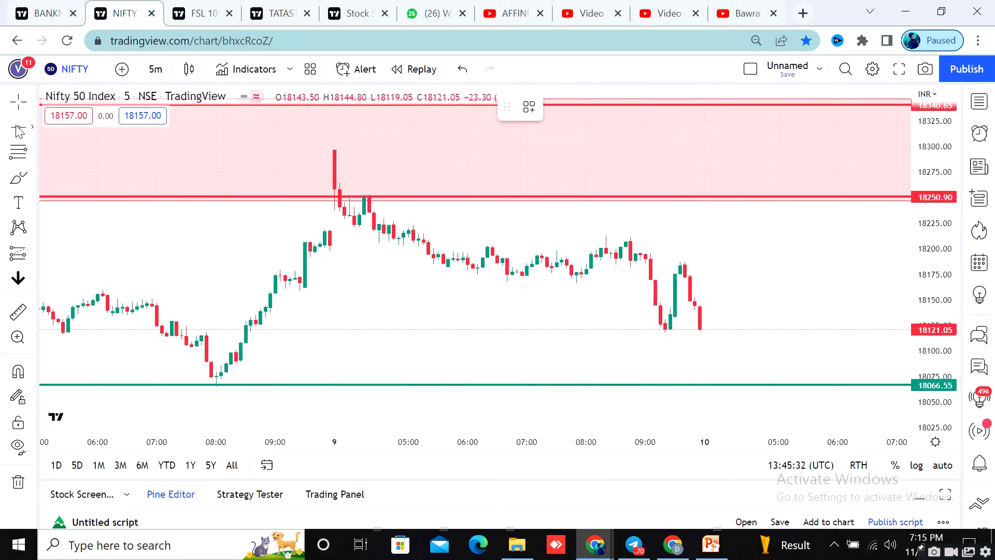
click(650, 254)
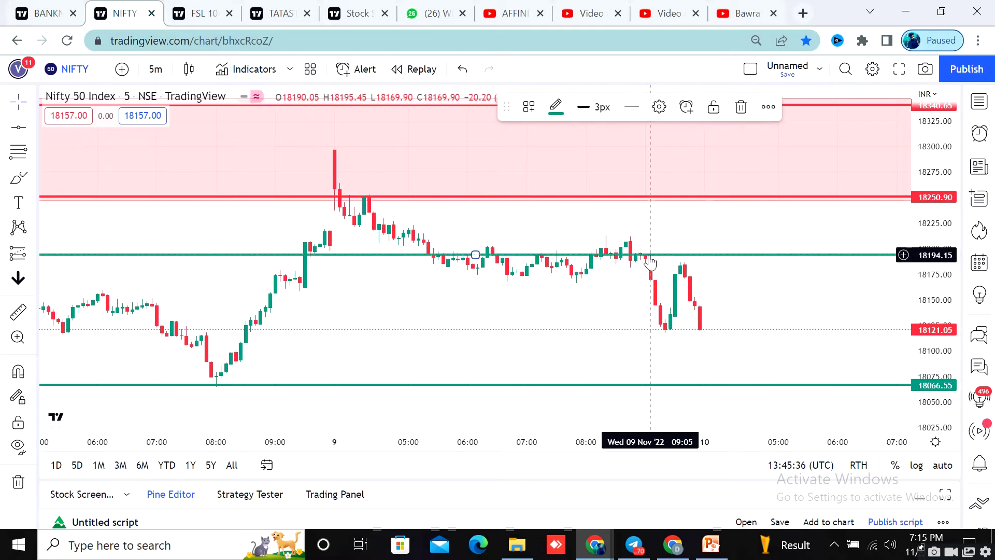
click(556, 107)
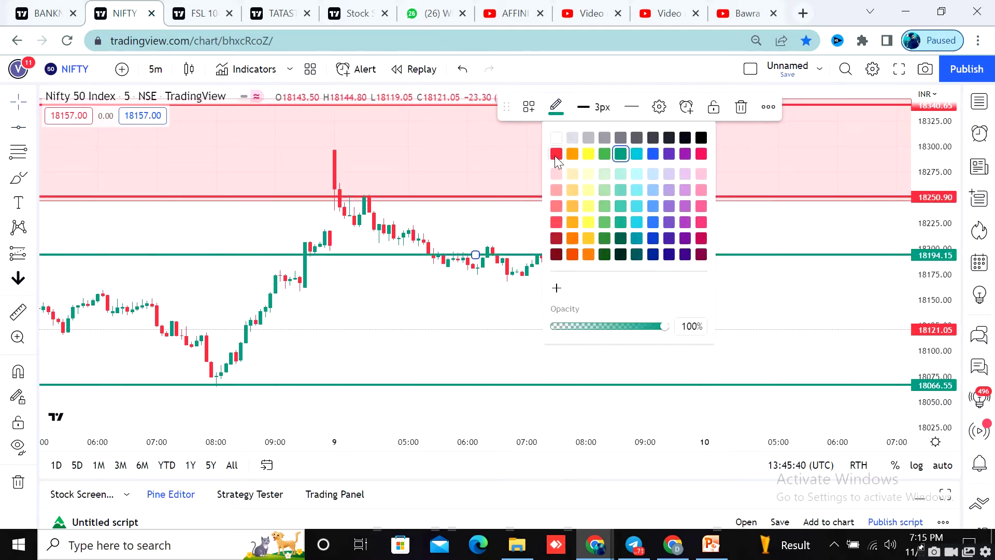
click(556, 154)
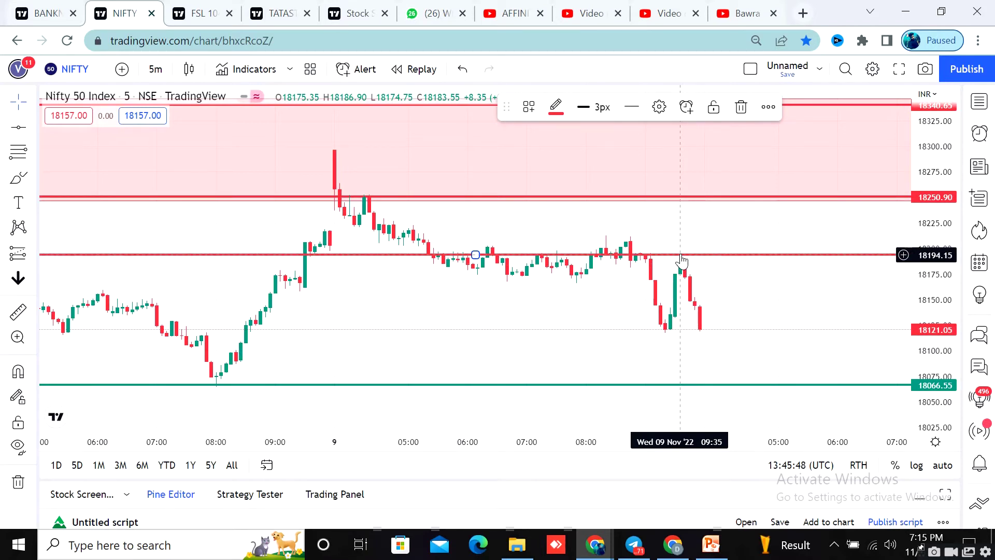
drag(681, 255, 680, 258)
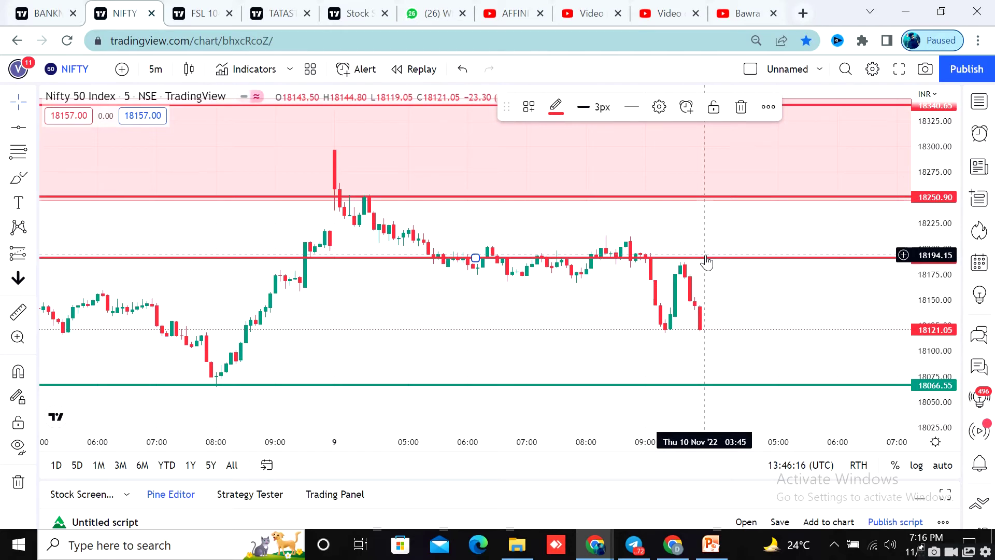
Step: Draw a horizontal line at 18120.25 and colour it teal-green
click(16, 129)
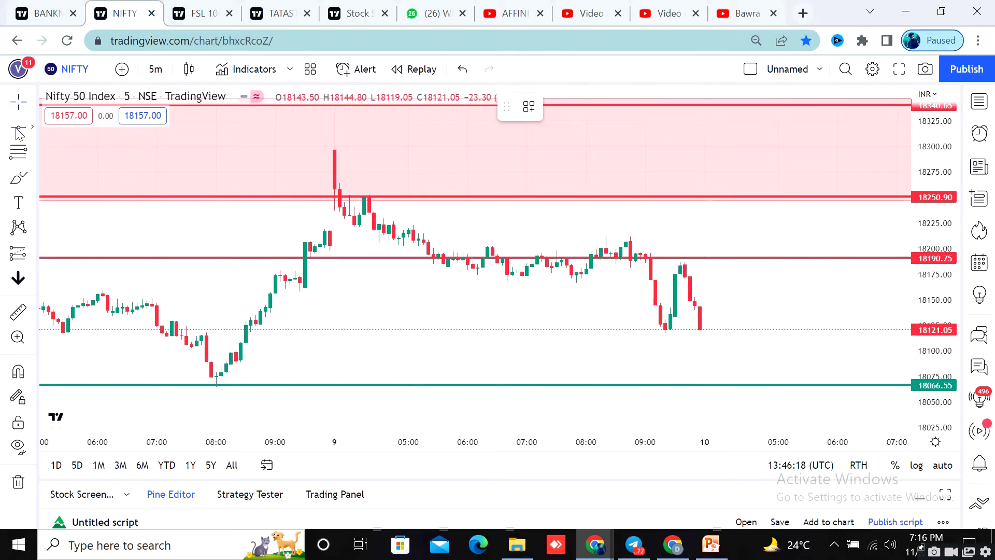
click(700, 330)
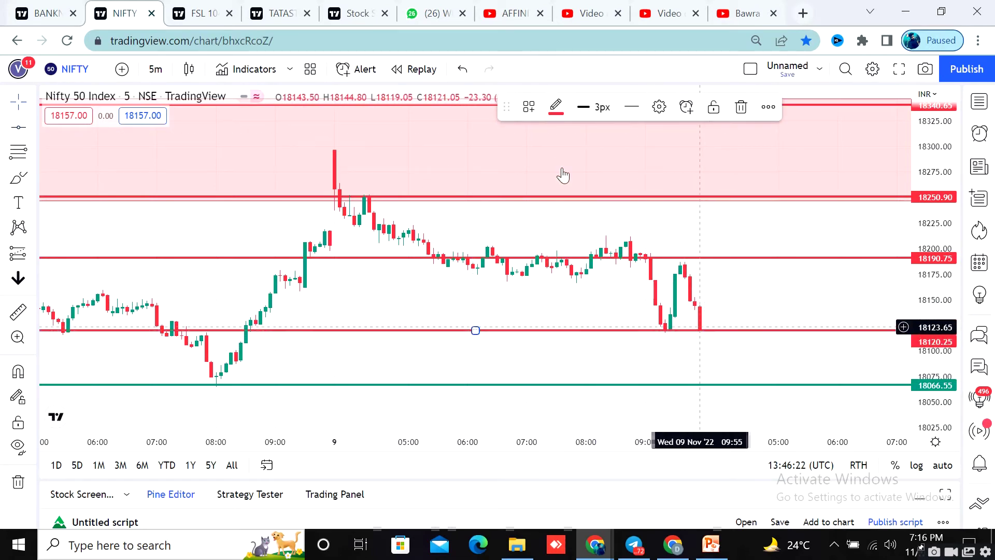
click(555, 107)
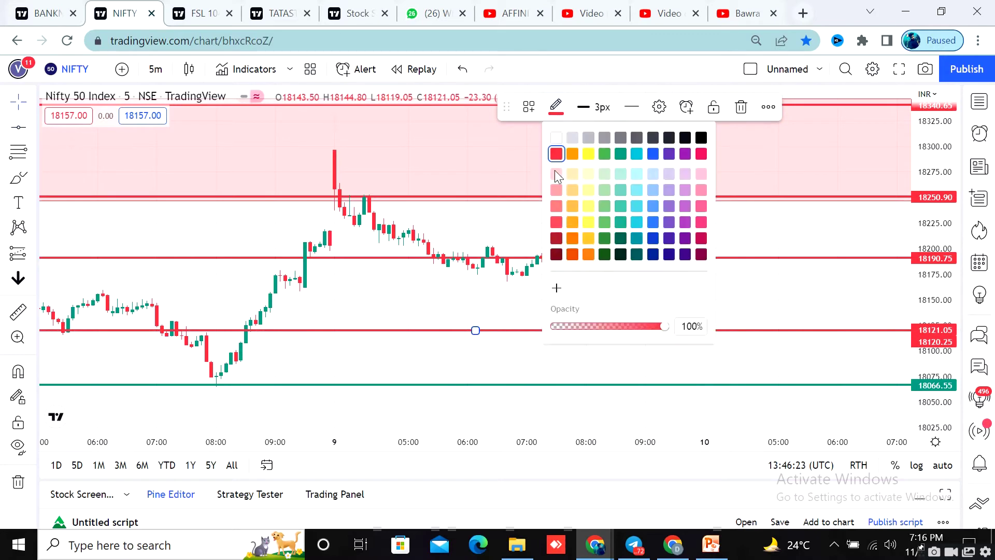
click(624, 156)
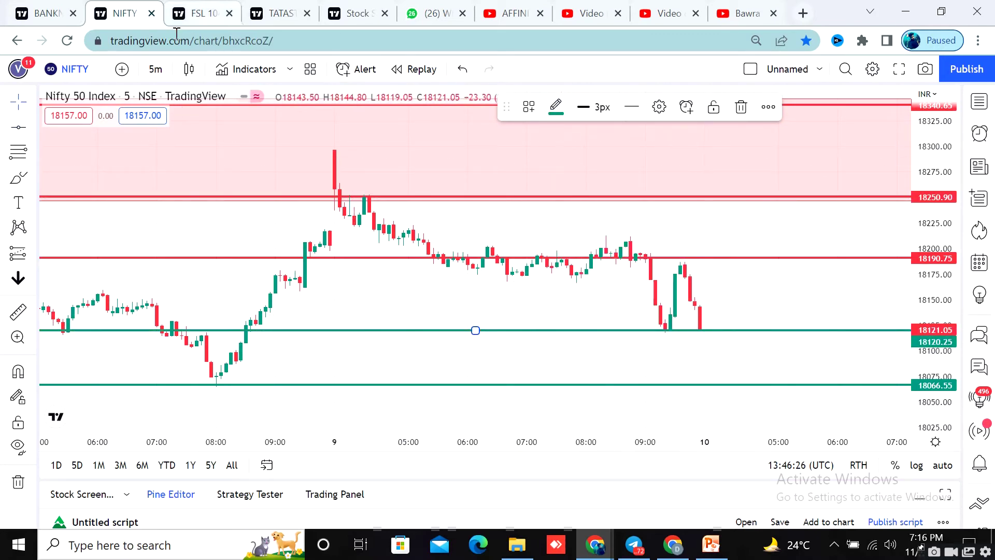
Step: Change the timeframe to 1 hour, then compress the price scale and pan to recent candles
click(155, 69)
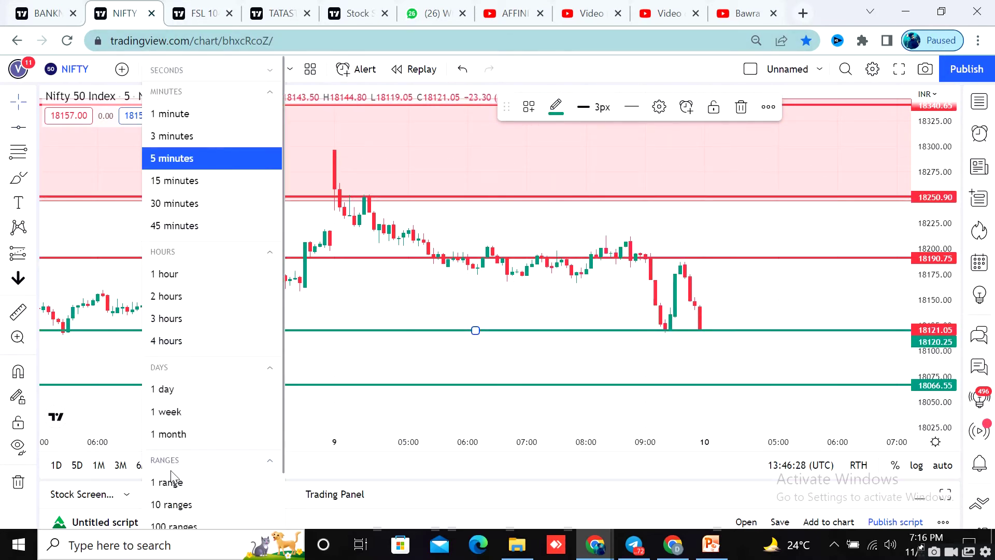
click(174, 277)
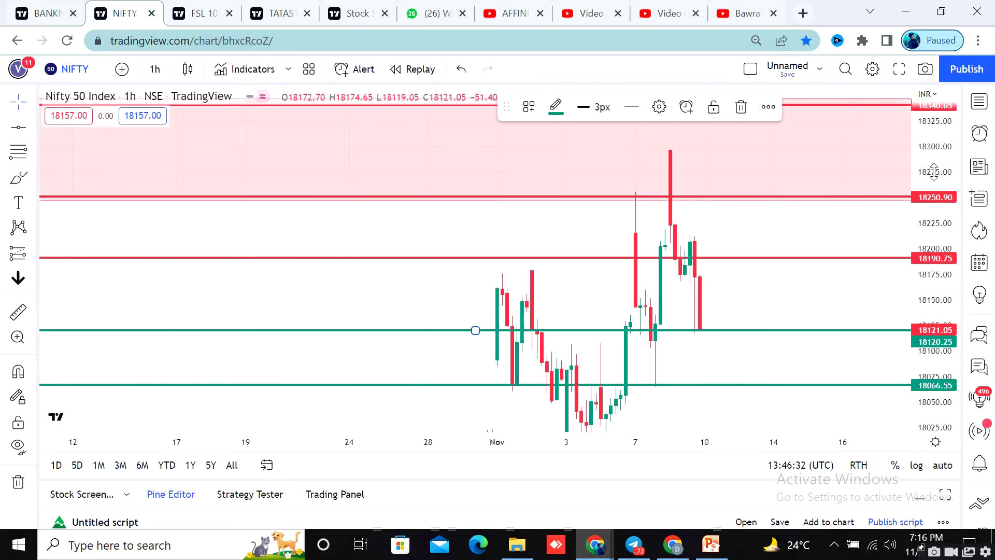
drag(934, 171, 934, 244)
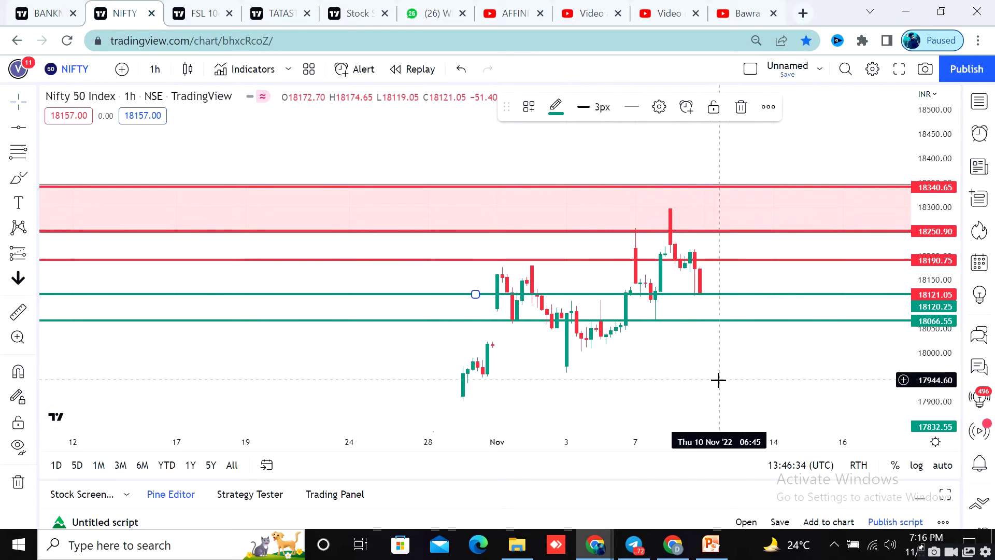
drag(695, 382, 604, 393)
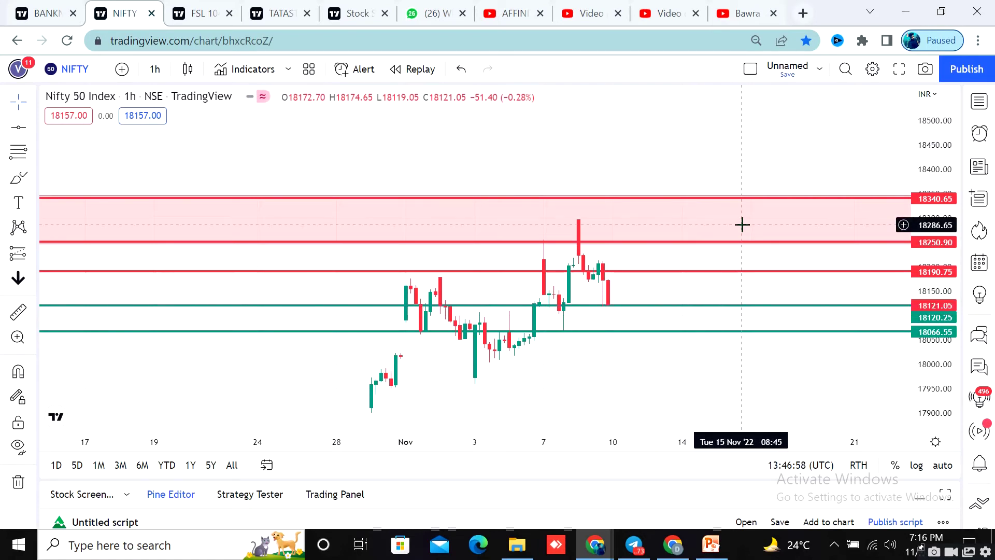
Step: Rescale and pan to lower prices, then place a green support line at 18019.80
click(731, 270)
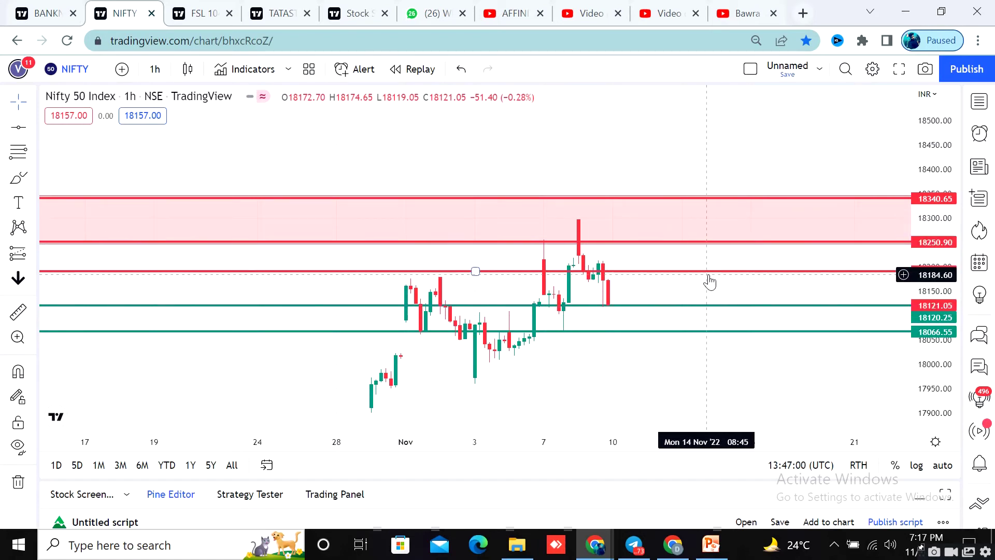
click(656, 341)
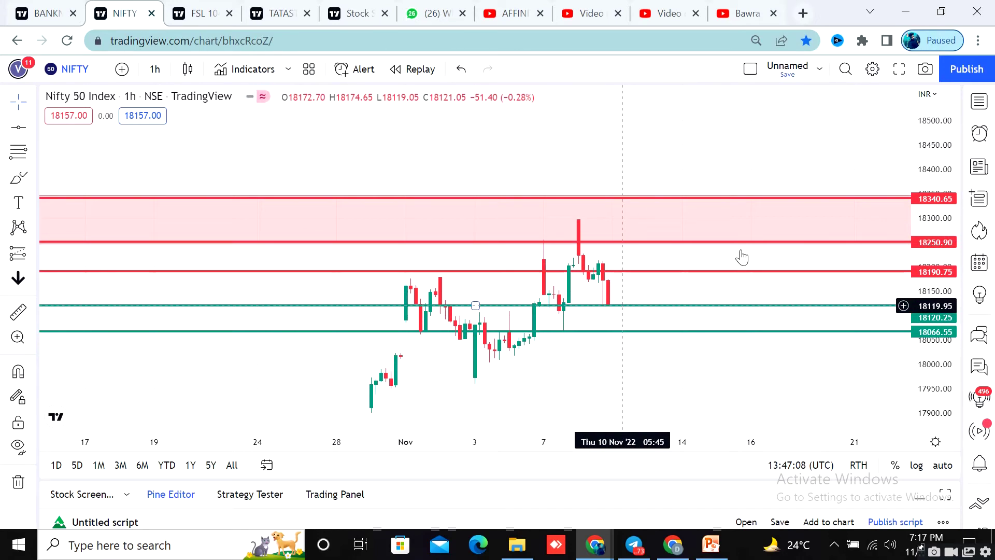
drag(936, 337, 935, 248)
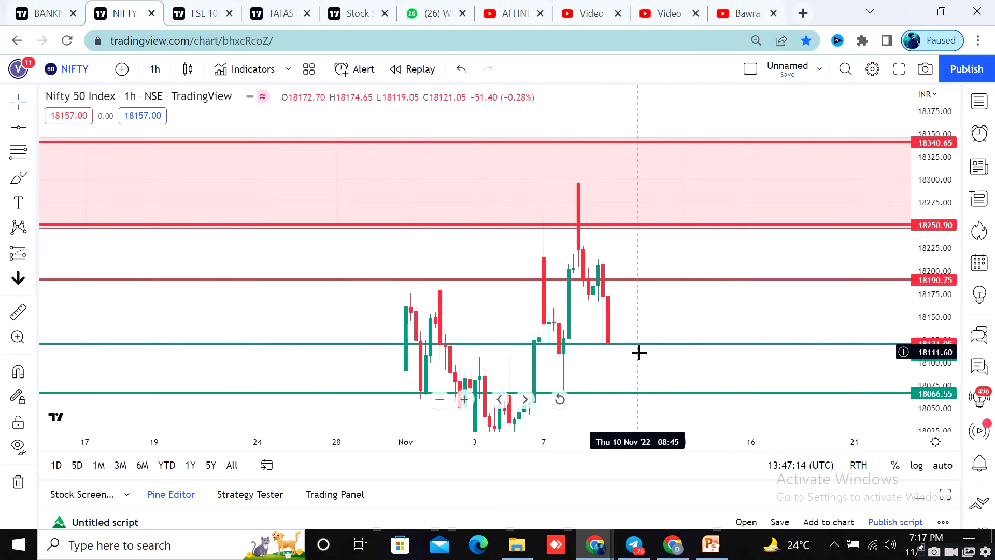
click(642, 344)
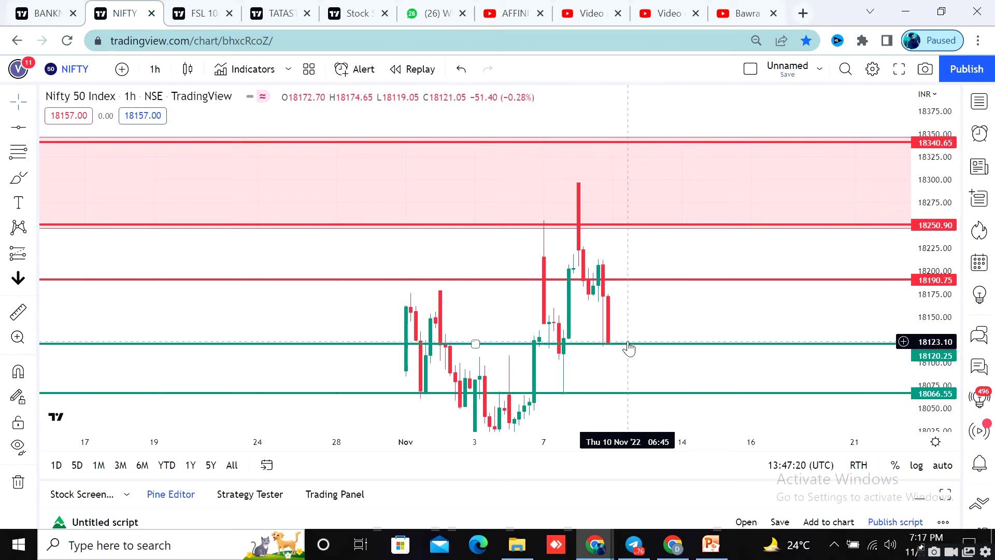
drag(651, 348, 640, 280)
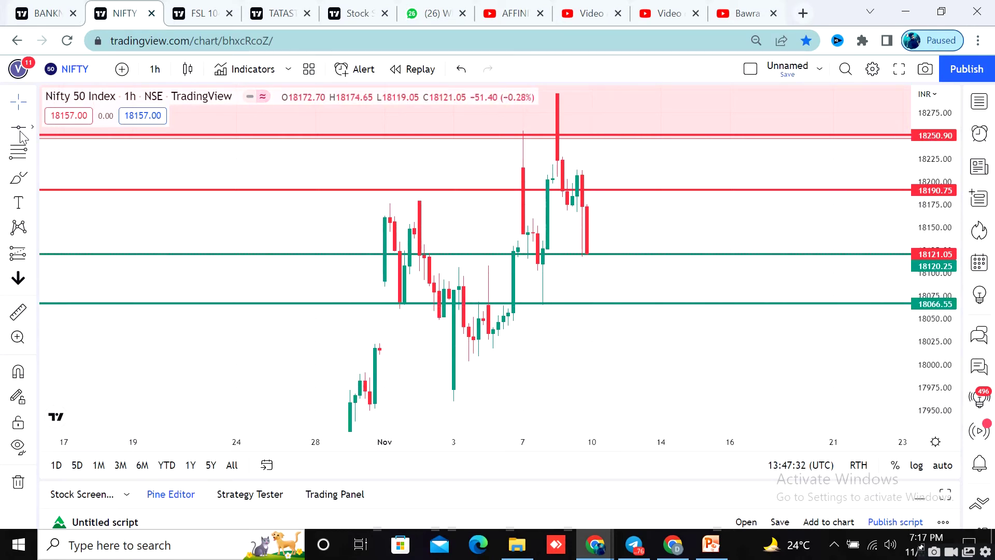
mouse_move(523, 350)
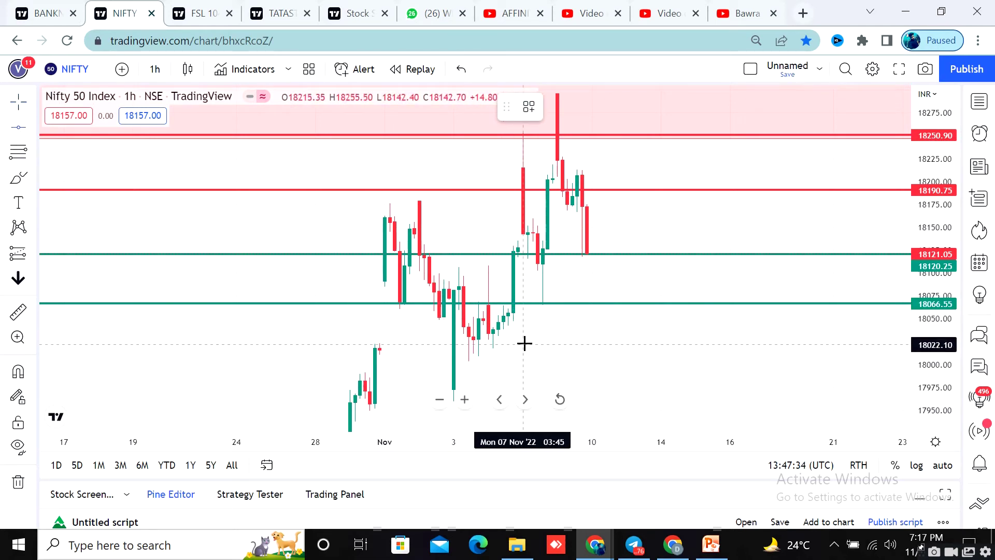
click(524, 347)
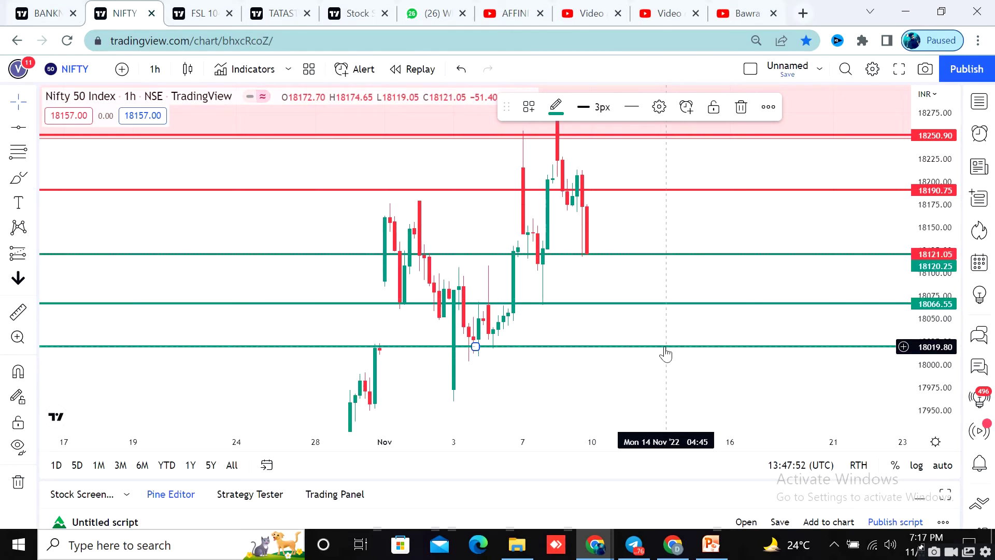
click(716, 373)
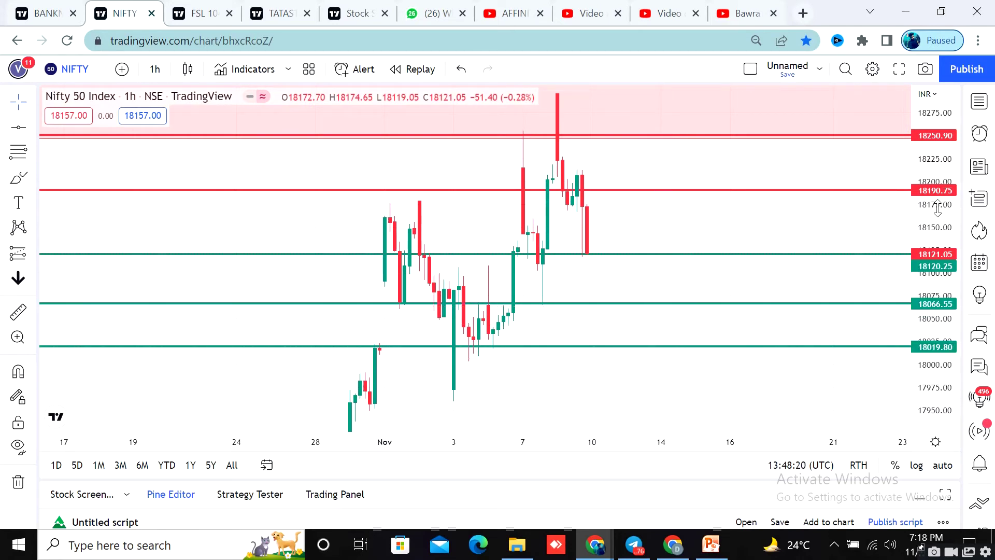
Step: Compress the NIFTY 50 price scale to show a wider price range
drag(937, 206, 943, 290)
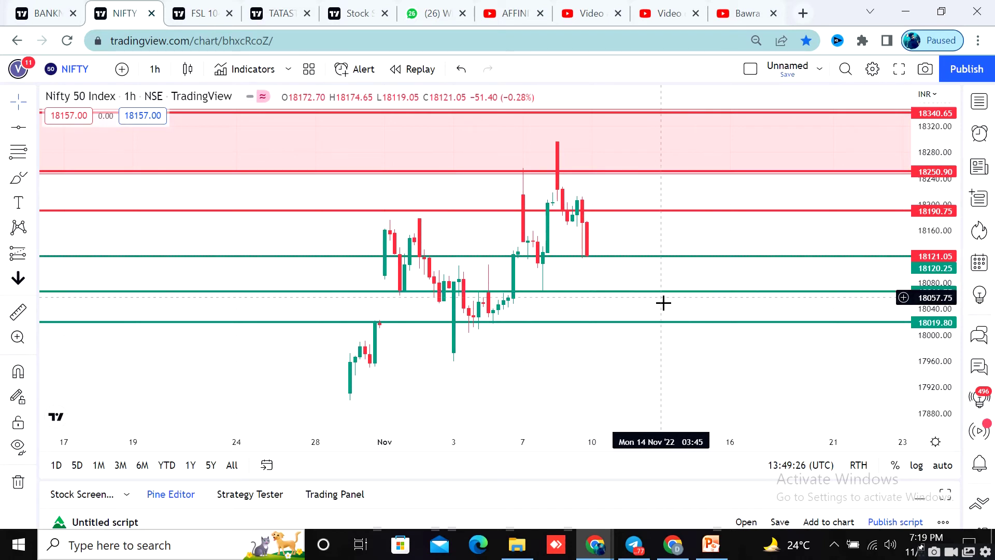
mouse_move(604, 353)
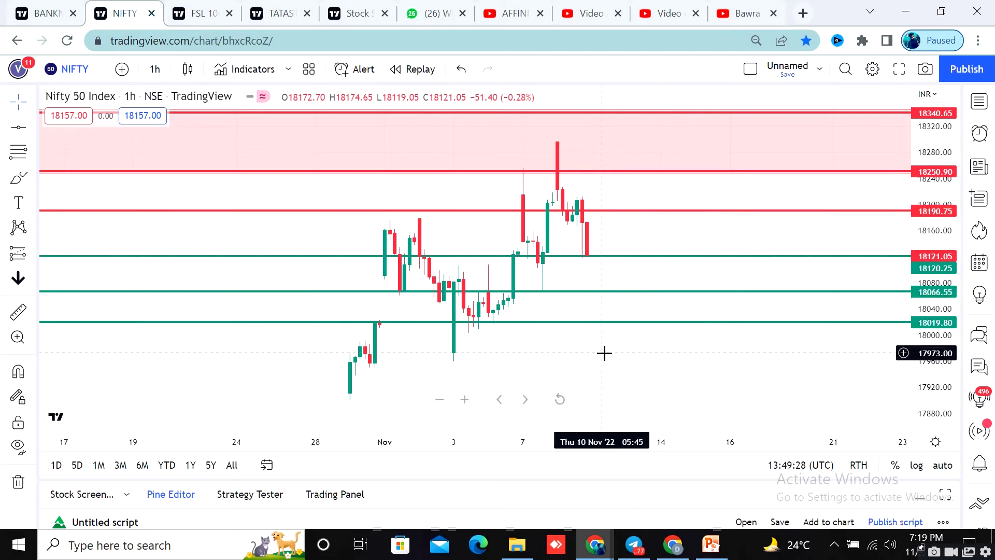
Step: Switch the chart to the NIFTY BANK index via symbol search, filtered to Indices
text(BA)
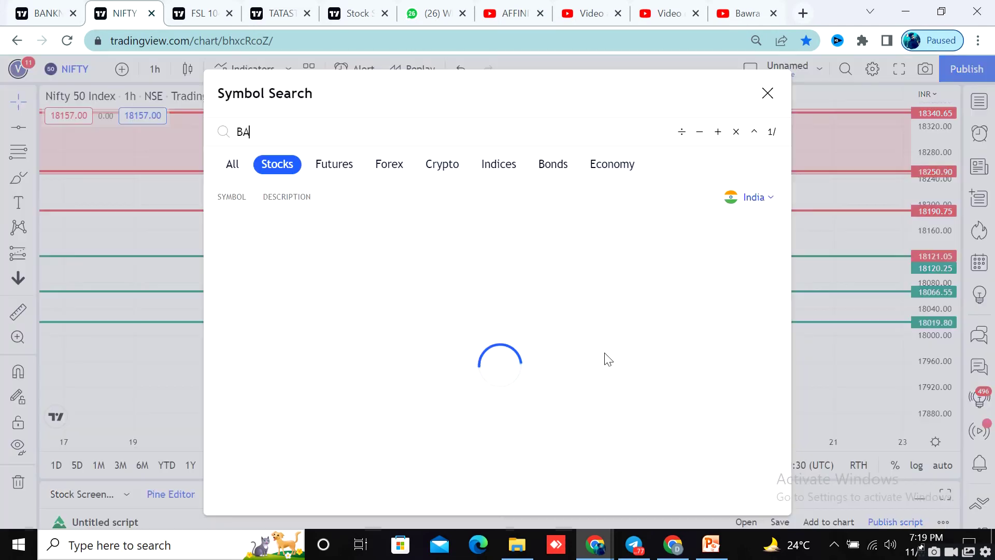
text(NK)
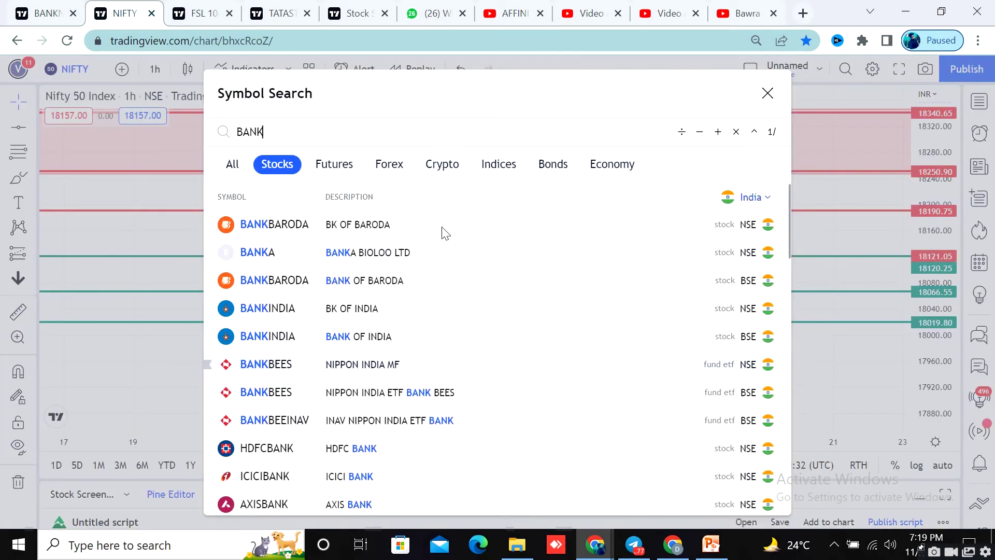
click(498, 163)
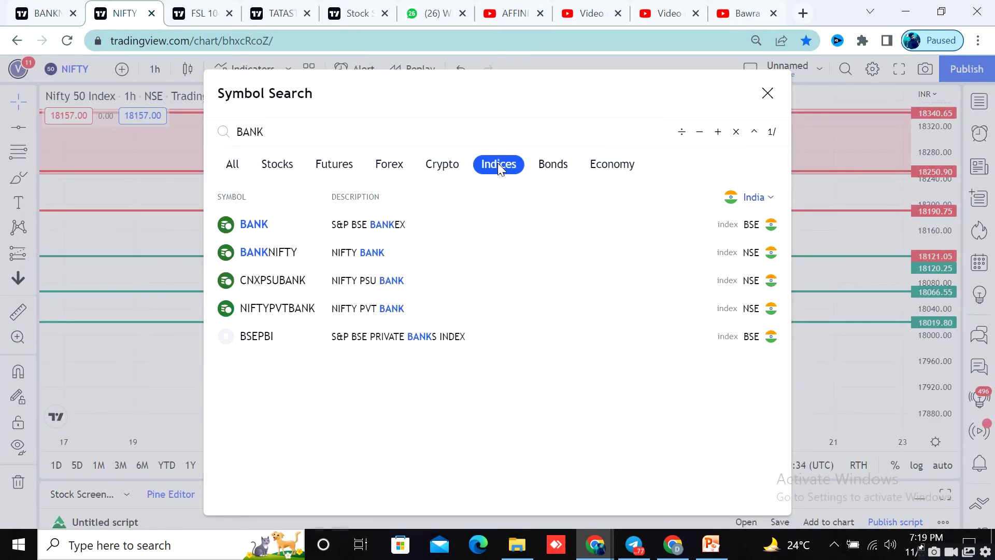
click(340, 251)
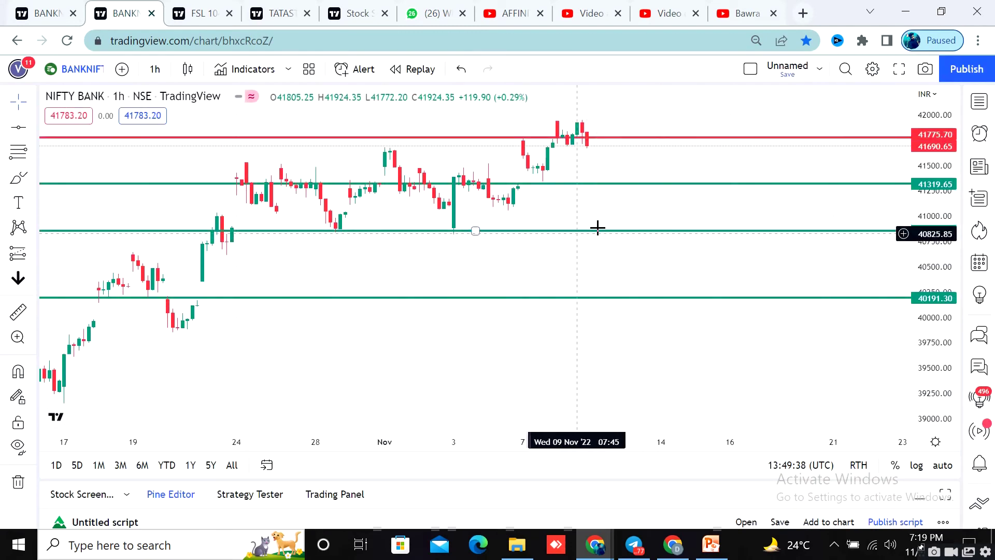
Step: Pan and stretch the price scale so the recent NIFTY BANK candles fill the view
drag(584, 275, 584, 306)
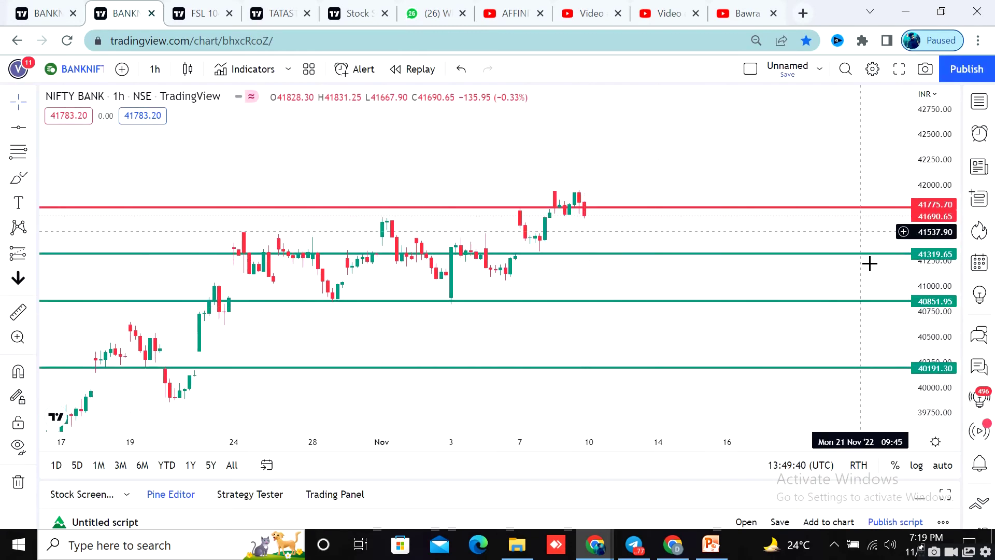
drag(928, 259, 928, 177)
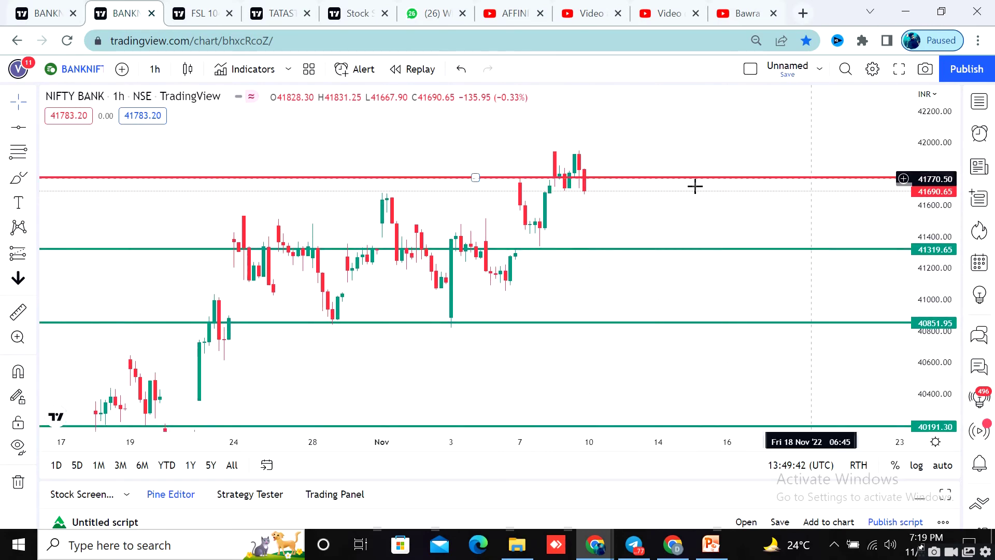
drag(679, 234, 703, 284)
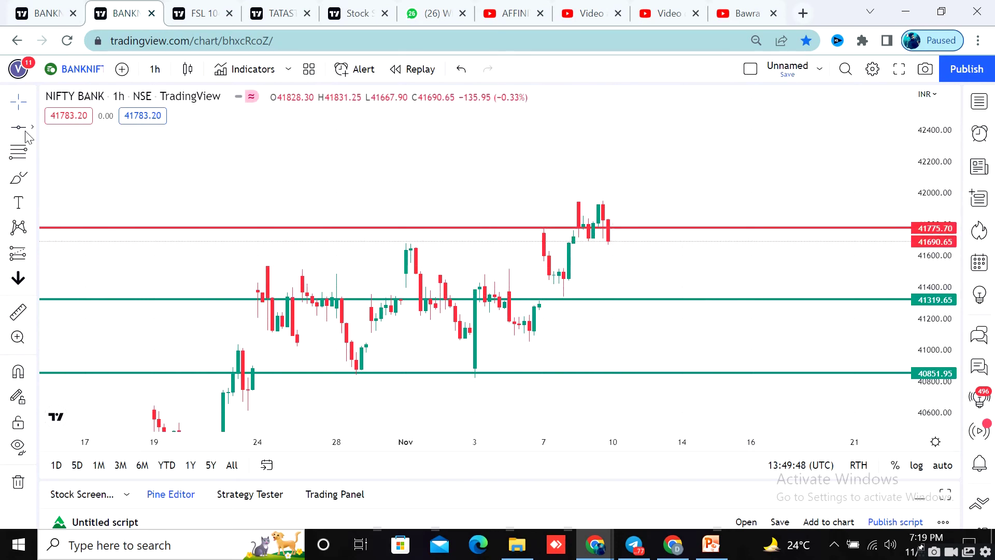
Step: Draw a red horizontal resistance line at 41935.40 above the recent NIFTY BANK highs
click(635, 206)
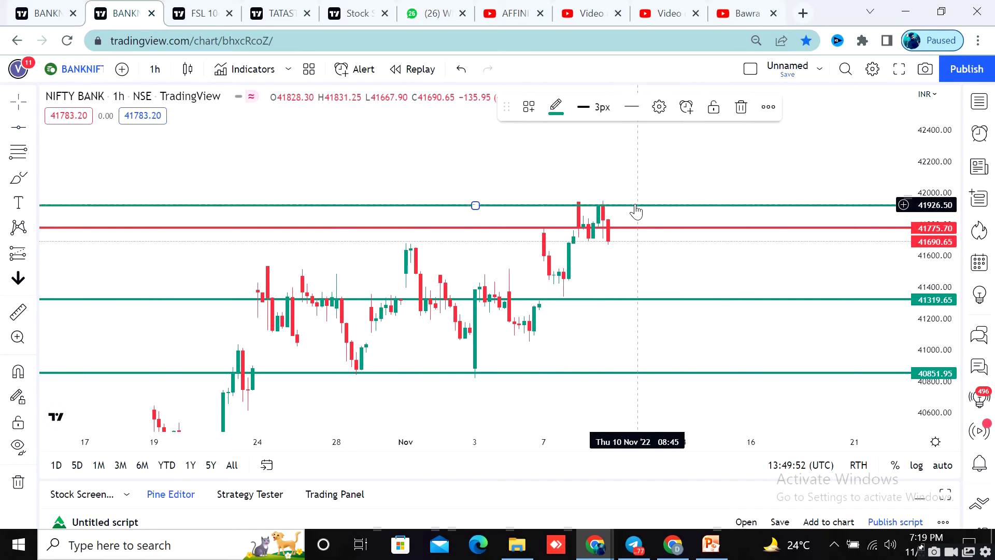
drag(636, 206, 635, 203)
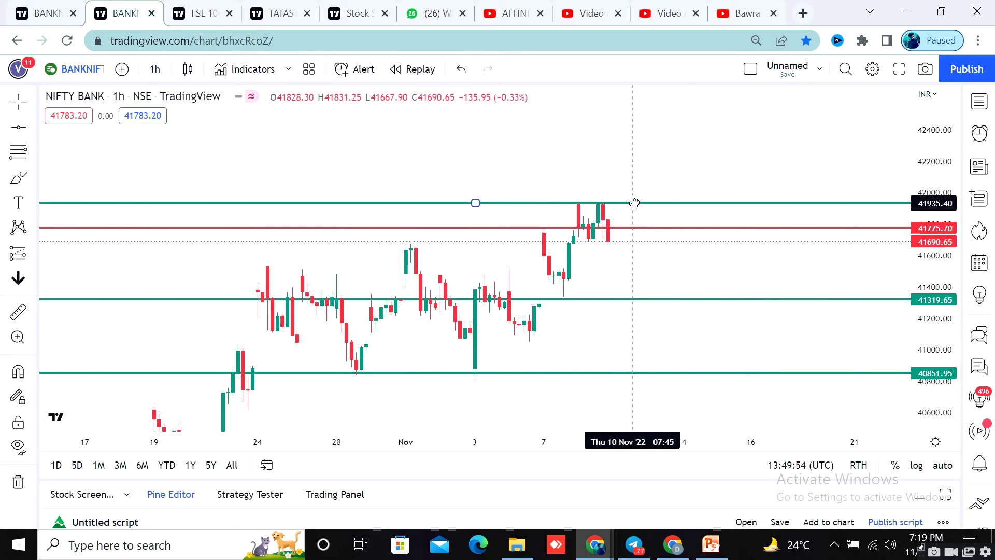
click(555, 110)
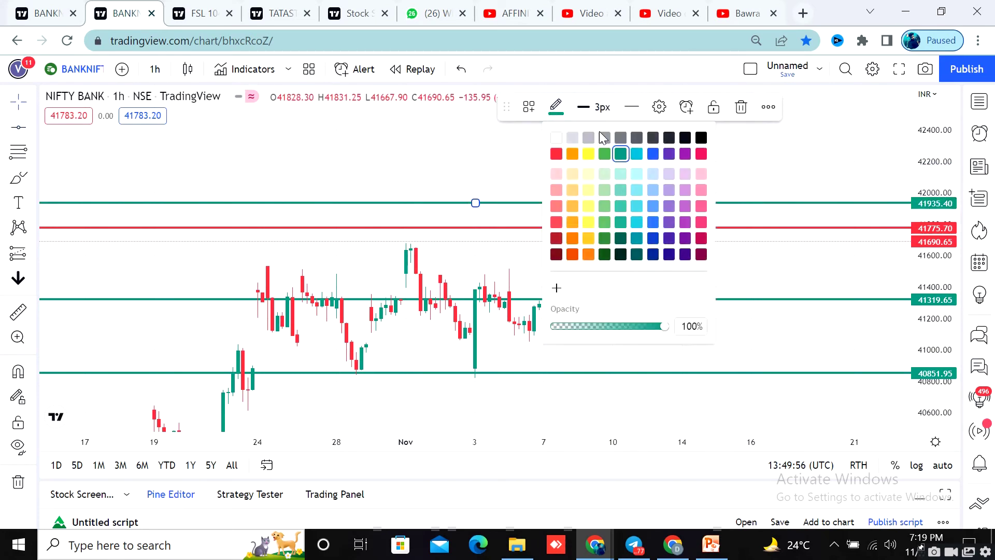
click(556, 154)
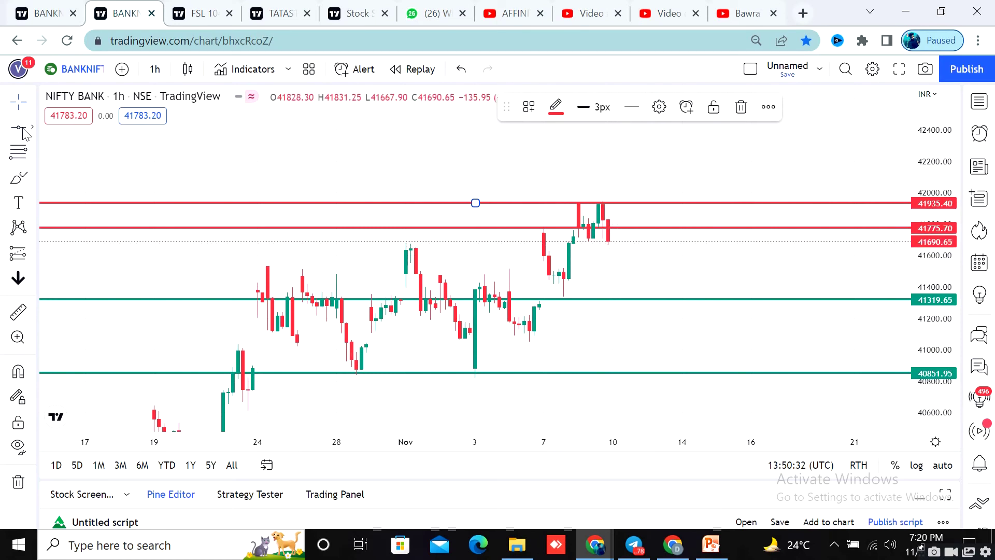
Step: Add a green horizontal support line at 41667.95, just below the 41775.70 resistance
click(583, 211)
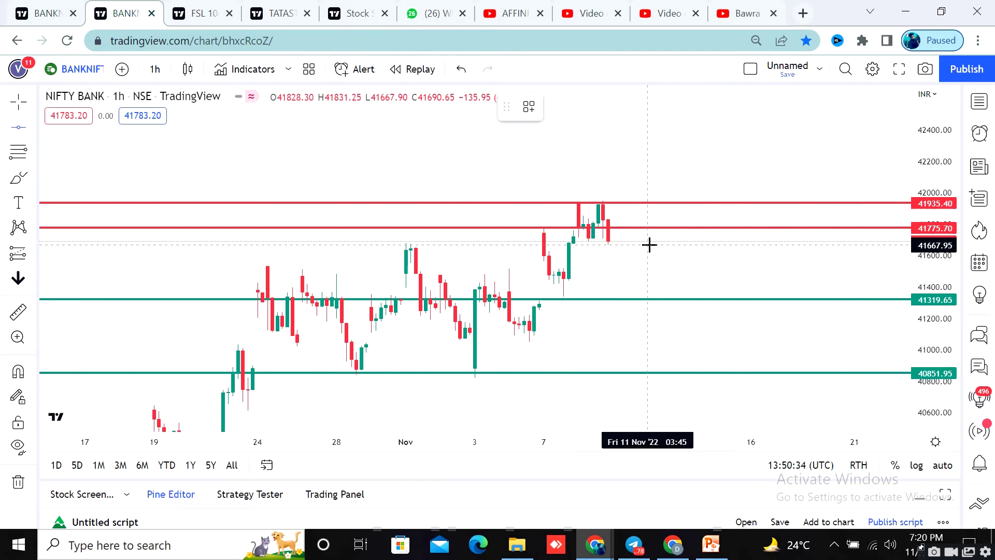
key(alt+h)
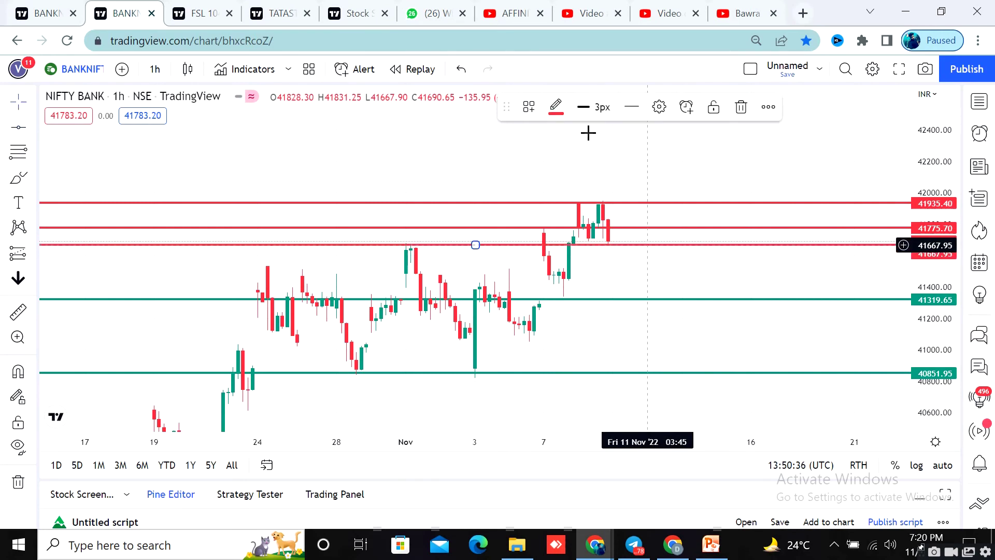
click(556, 108)
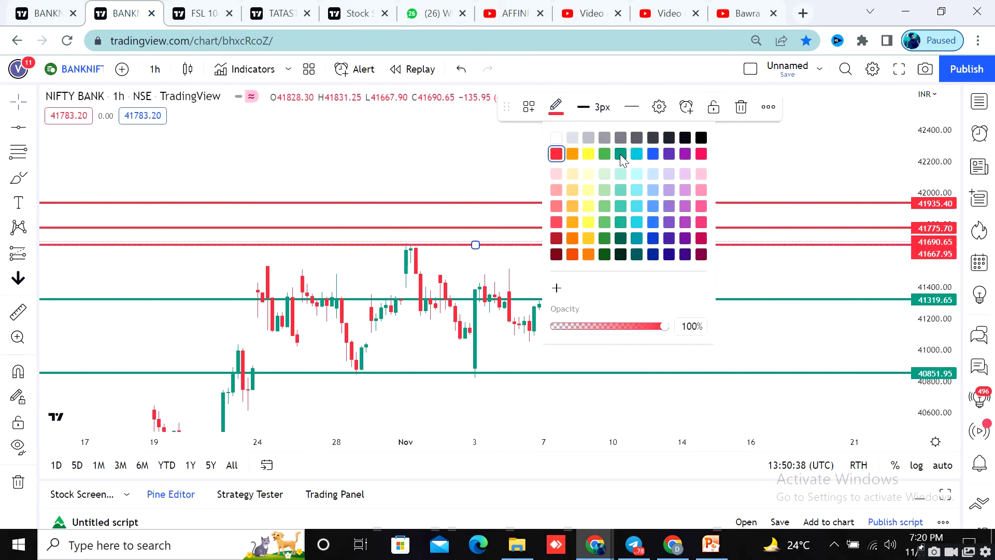
click(620, 154)
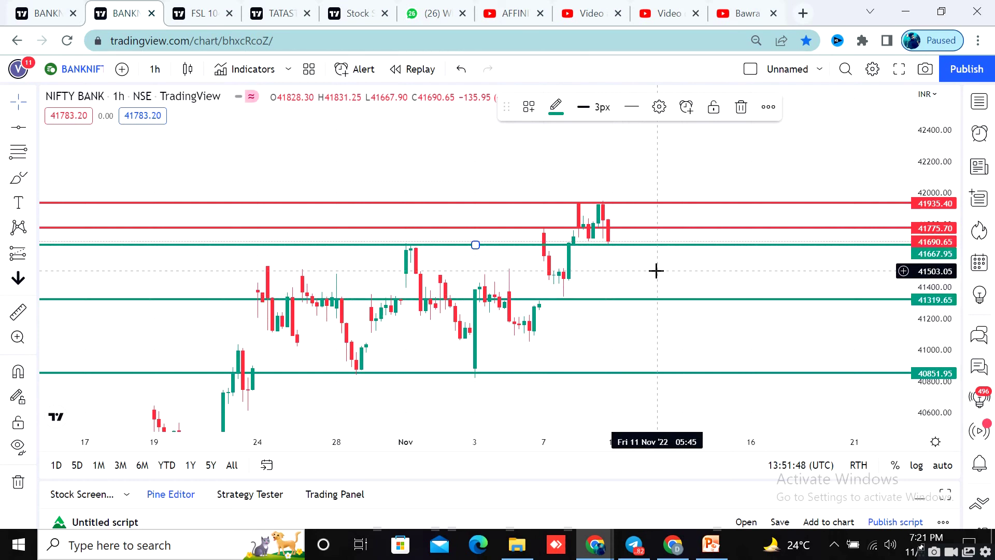
click(668, 183)
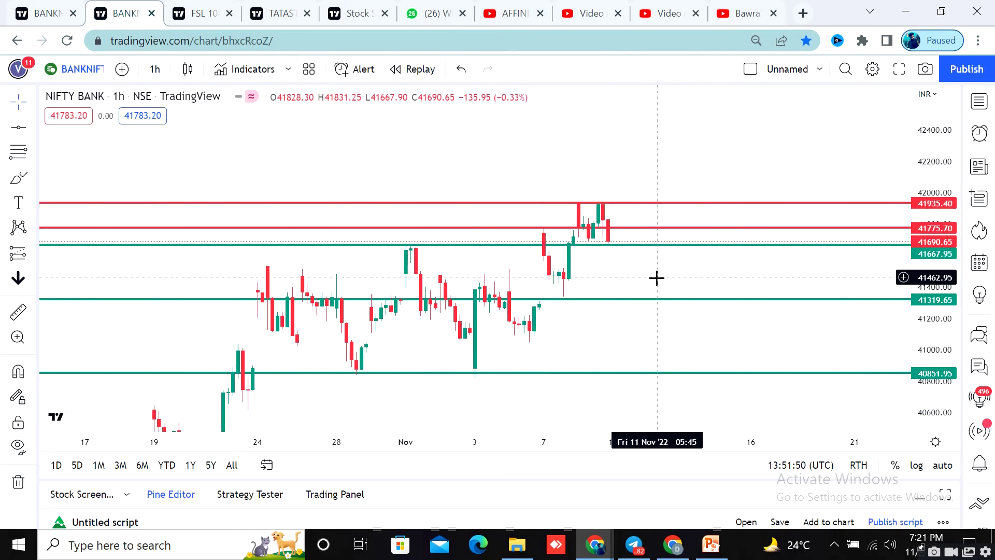